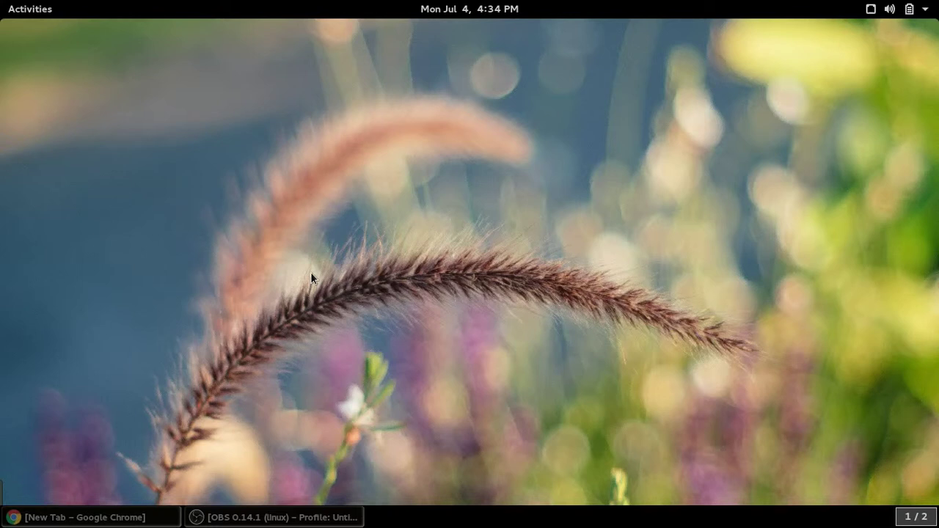
# - Restore Chrome and search Google for 'open broadcaster software' from the address bar
pyautogui.click(88, 517)
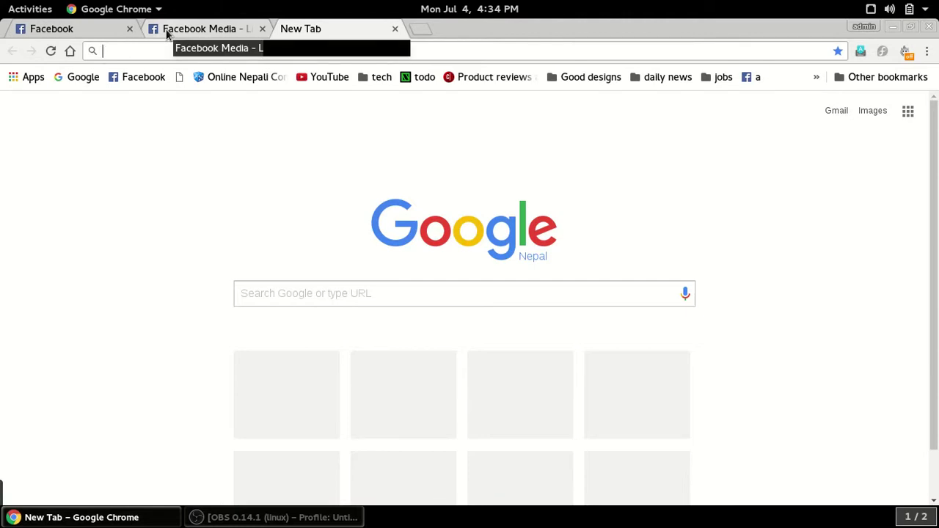
pyautogui.write('ope')
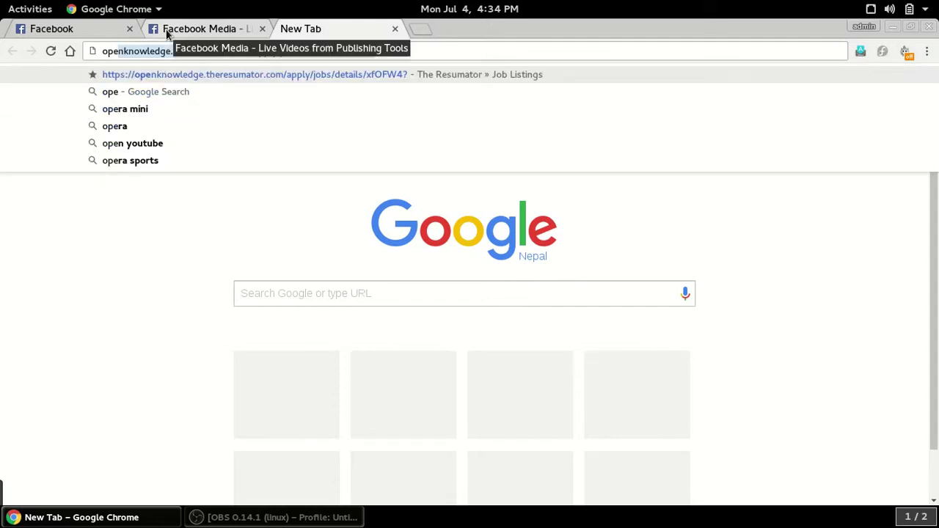
pyautogui.write('n broad')
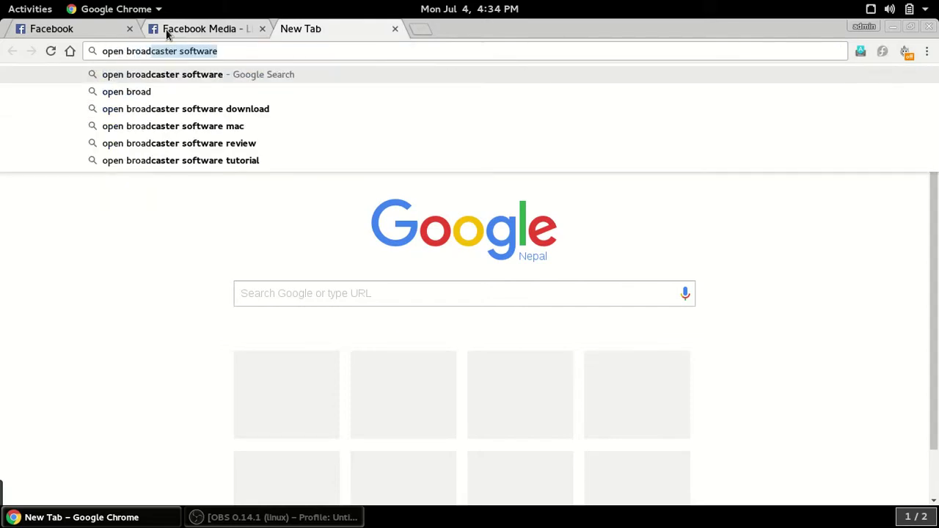
pyautogui.press('End')
pyautogui.press('Return')
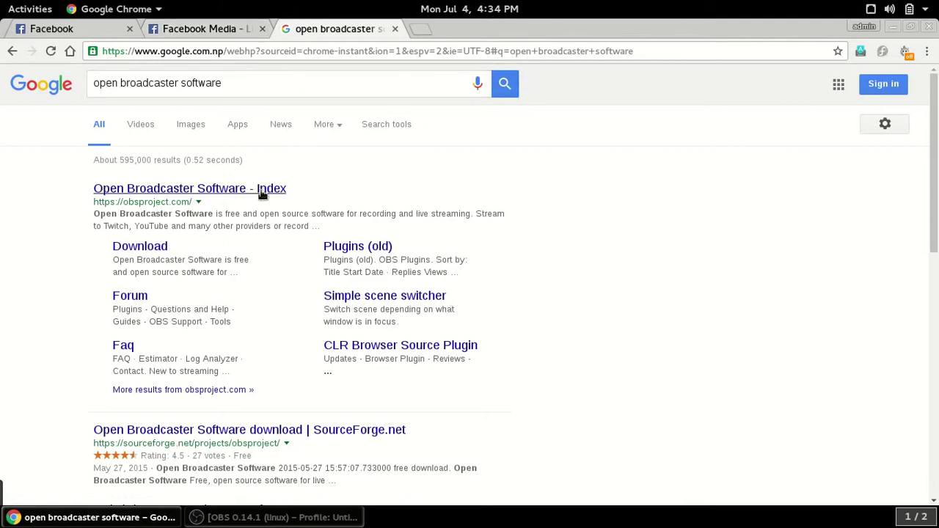
# - Open the 'Open Broadcaster Software - Index' search result
pyautogui.click(262, 189)
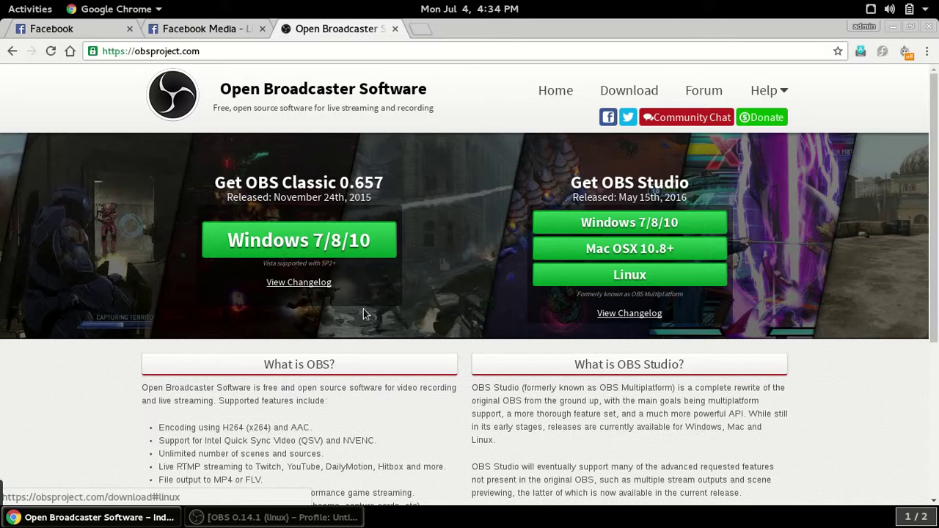
# - Bring OBS Studio forward, maximize it, and deselect the text source in the preview
pyautogui.click(293, 518)
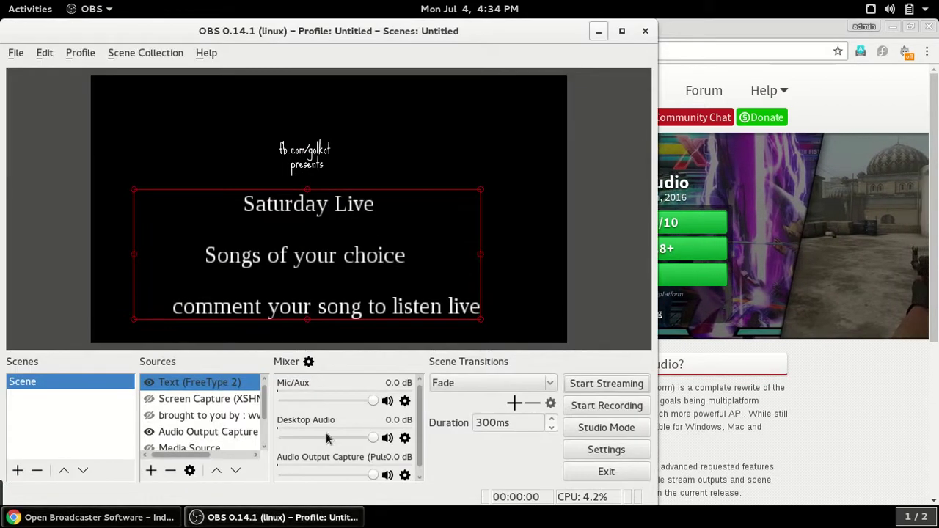
pyautogui.click(621, 29)
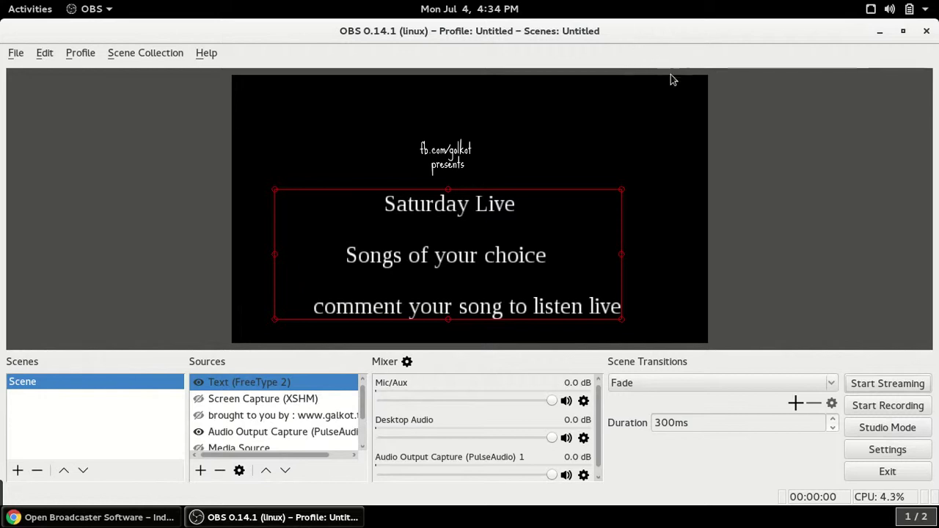
pyautogui.click(766, 167)
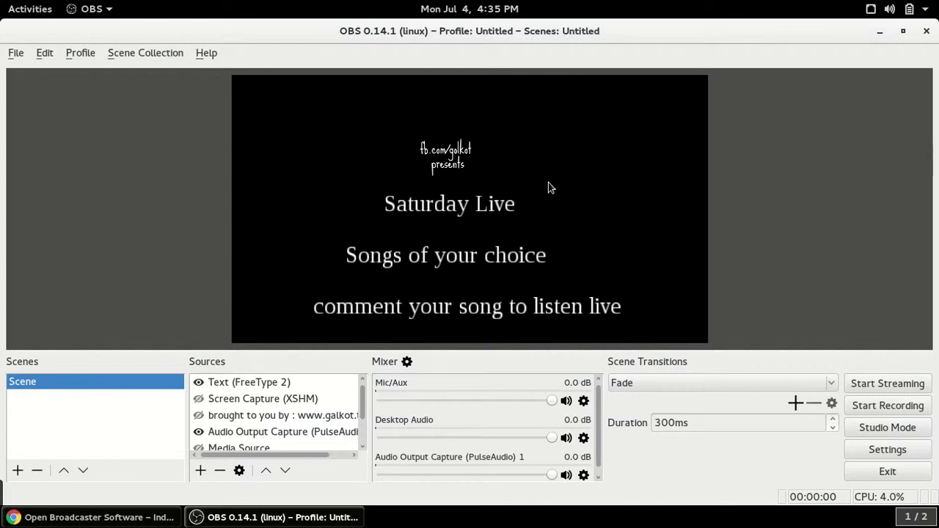
# - Minimize OBS and switch Facebook to the Galkot page via the account dropdown
pyautogui.click(878, 33)
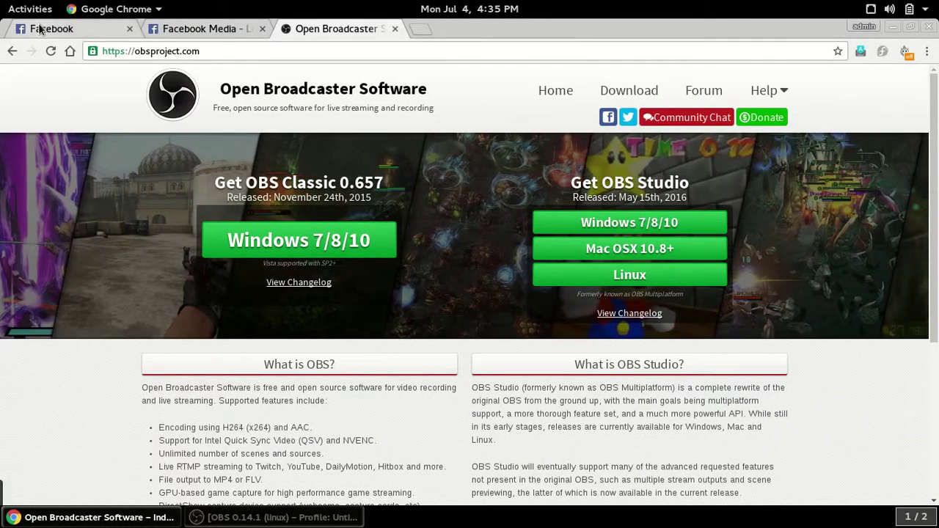
pyautogui.click(41, 30)
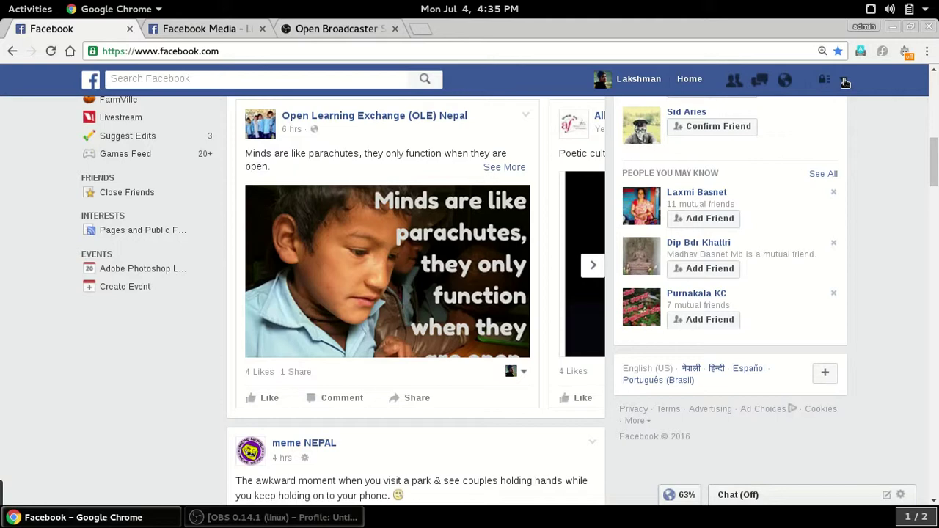
pyautogui.click(844, 81)
pyautogui.click(774, 126)
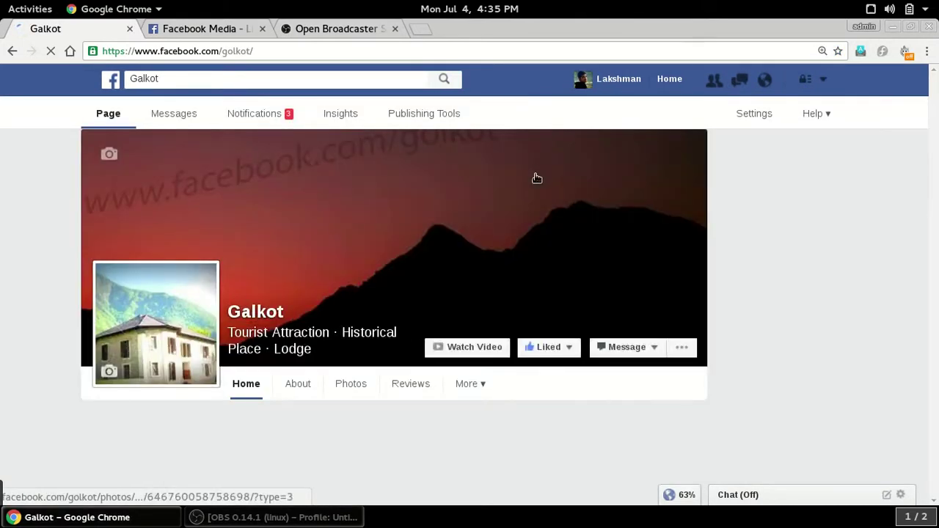
# - Open the Video Library under the Galkot page's Publishing Tools
pyautogui.scroll(-5, 528, 184)
pyautogui.scroll(5, 527, 187)
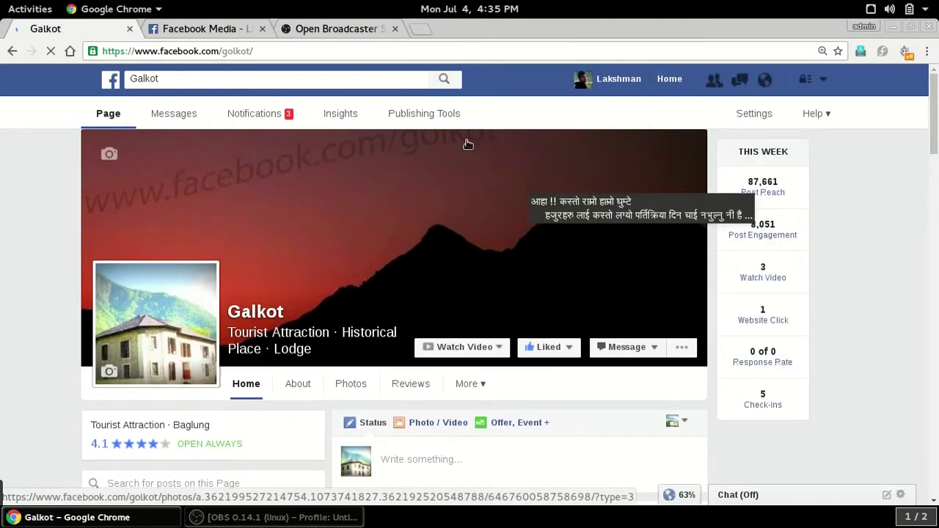
pyautogui.click(422, 122)
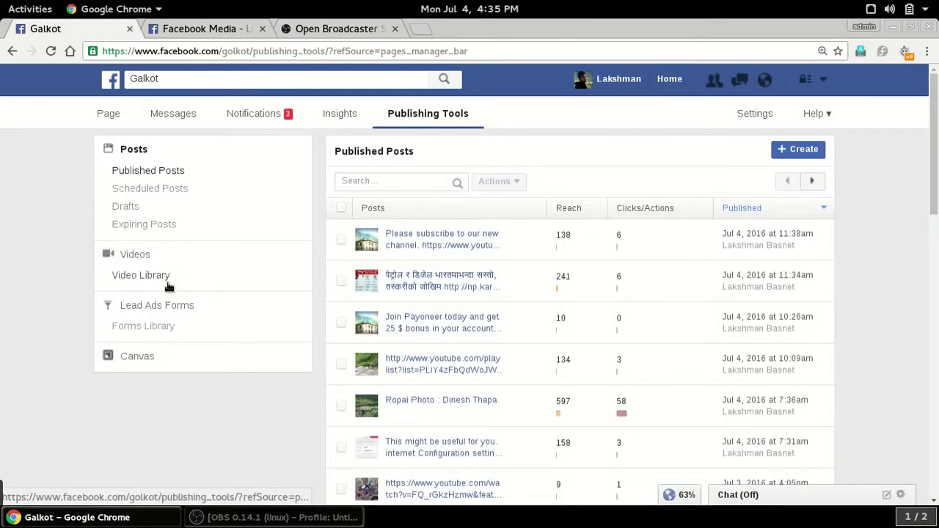
pyautogui.click(141, 278)
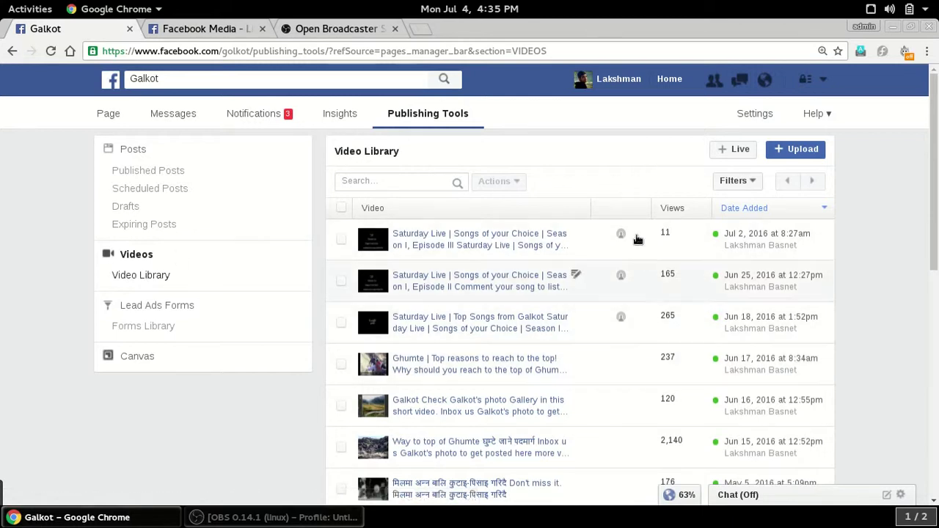
pyautogui.moveTo(477, 280)
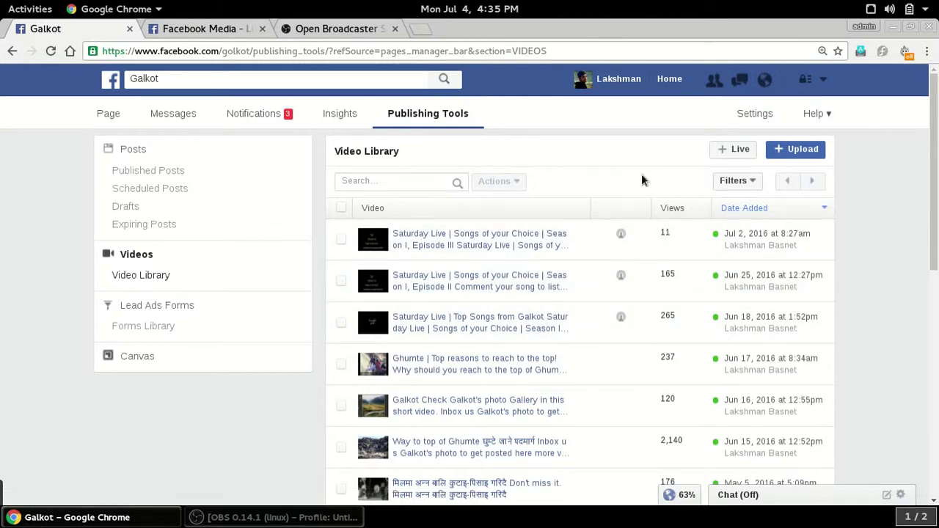
# - Start a new Facebook live video and copy its generated server URL
pyautogui.click(722, 154)
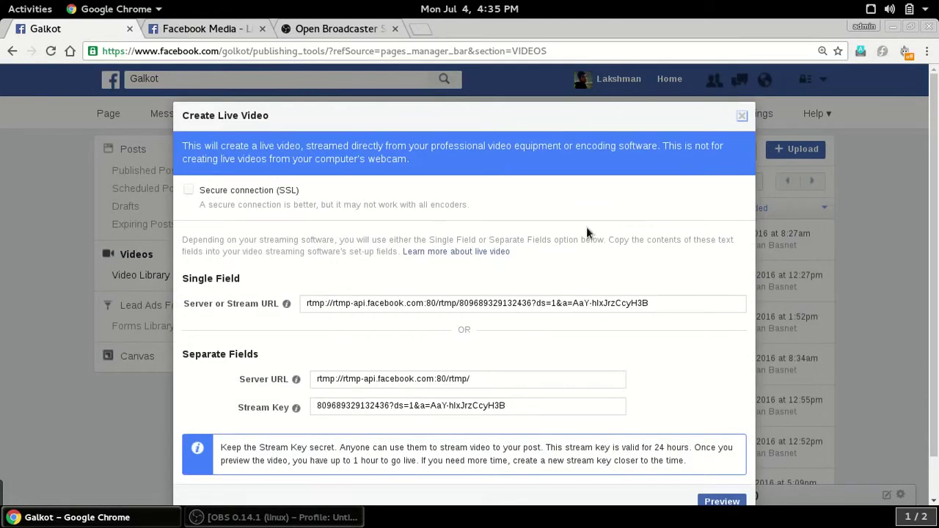
pyautogui.scroll(-1, 563, 228)
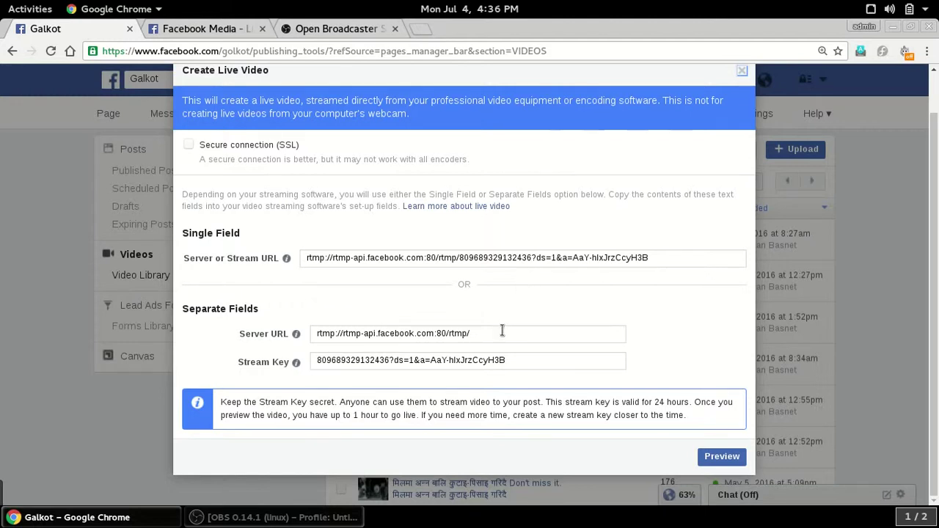
pyautogui.tripleClick(501, 334)
pyautogui.moveTo(501, 334)
pyautogui.mouseDown()
pyautogui.moveTo(418, 324)
pyautogui.moveTo(559, 277)
pyautogui.mouseUp()
pyautogui.tripleClick(556, 258)
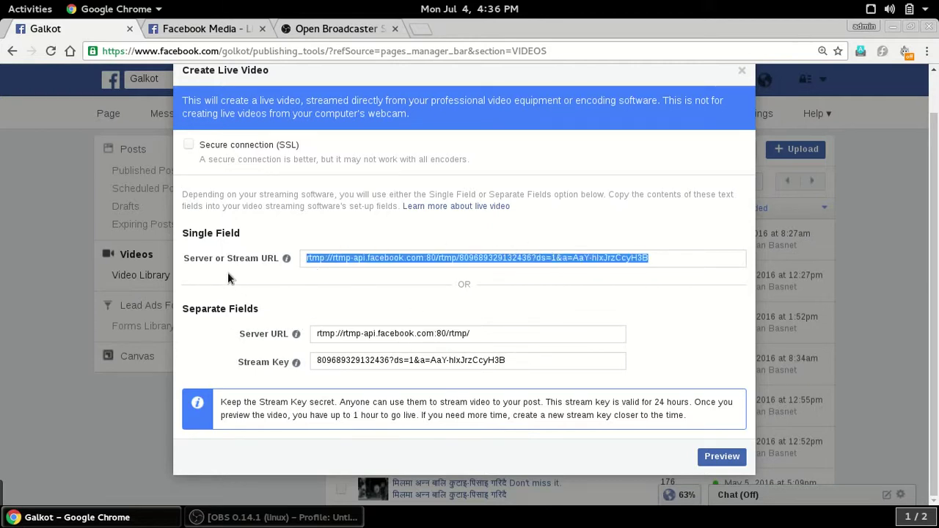
pyautogui.click(535, 363)
pyautogui.click(485, 336)
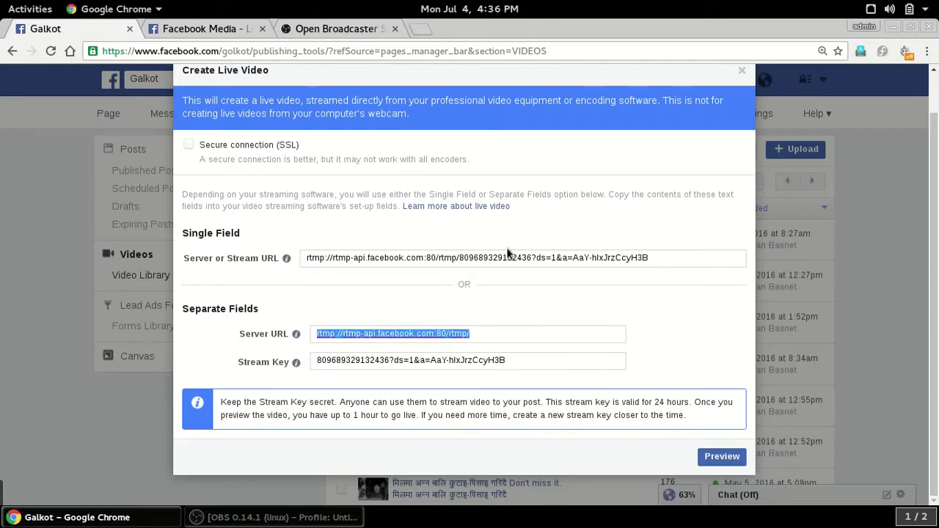
pyautogui.click(499, 254)
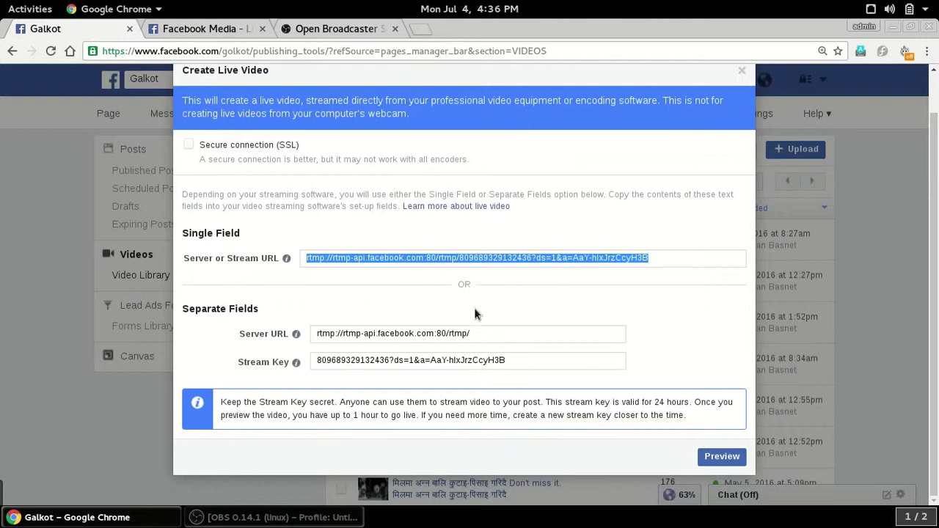
pyautogui.click(480, 332)
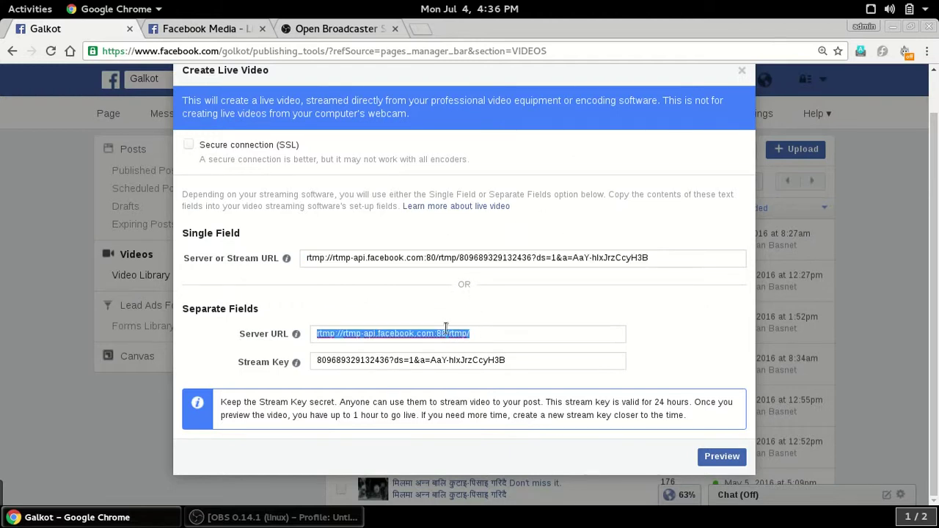
pyautogui.rightClick(446, 330)
pyautogui.click(487, 144)
# - Check that OBS Stream settings use Facebook's RTMP URL as a custom server, then copy it
pyautogui.click(271, 517)
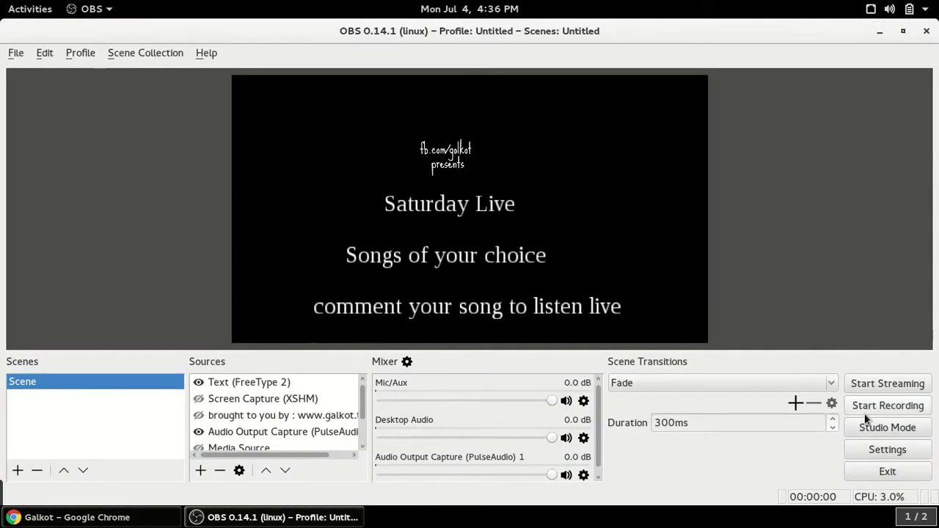
pyautogui.click(889, 450)
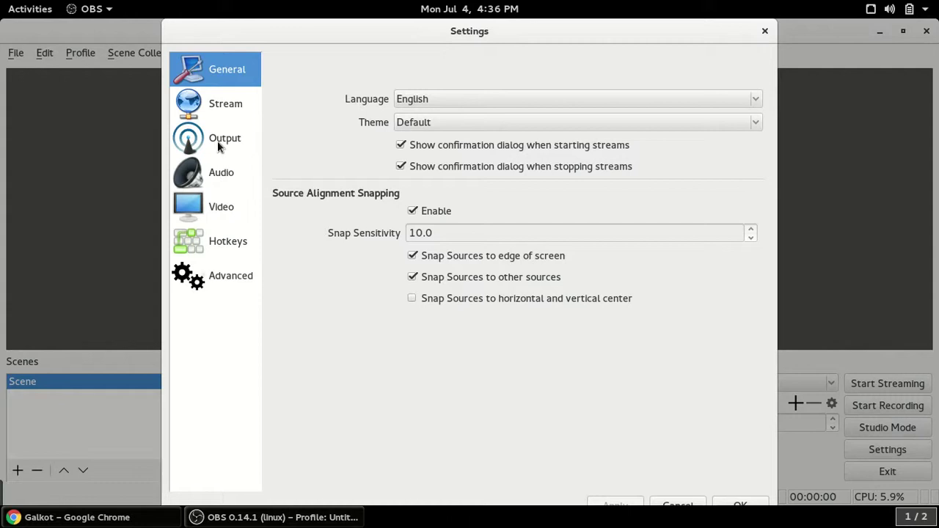
pyautogui.click(220, 107)
pyautogui.doubleClick(498, 110)
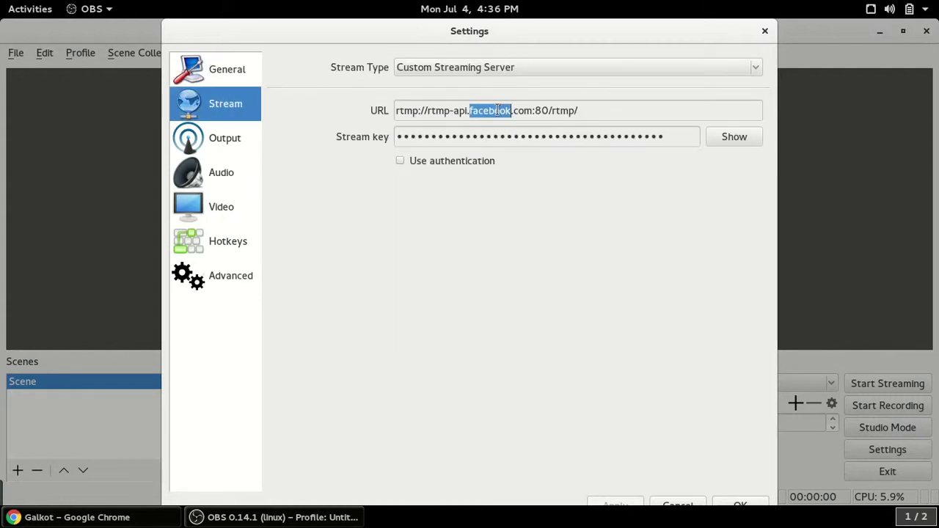
pyautogui.tripleClick(484, 110)
pyautogui.rightClick(476, 108)
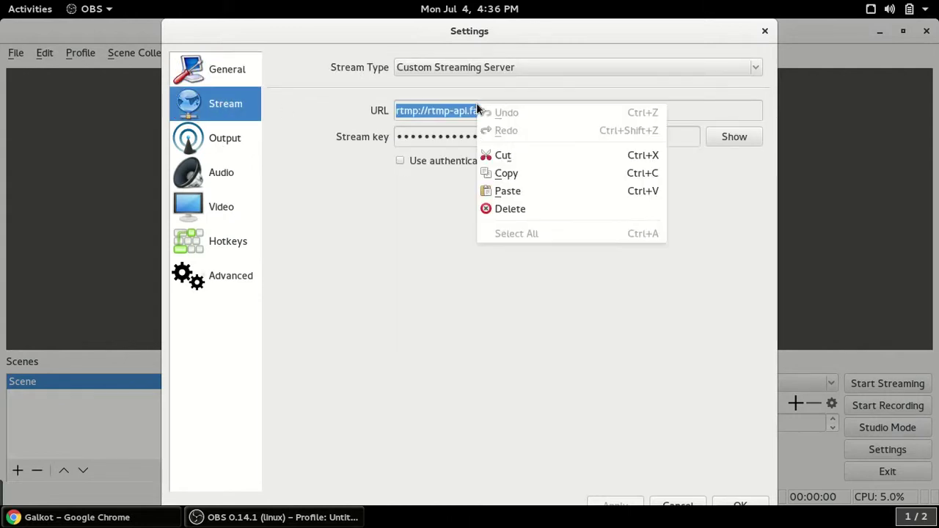
pyautogui.click(506, 173)
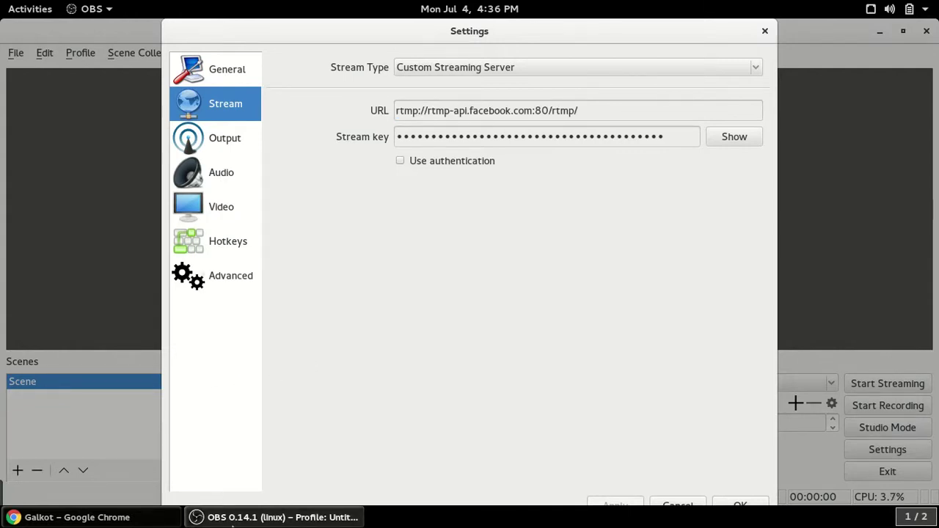
pyautogui.click(275, 517)
# - Select and copy the stream key from Facebook's Create Live Video dialog
pyautogui.click(457, 360)
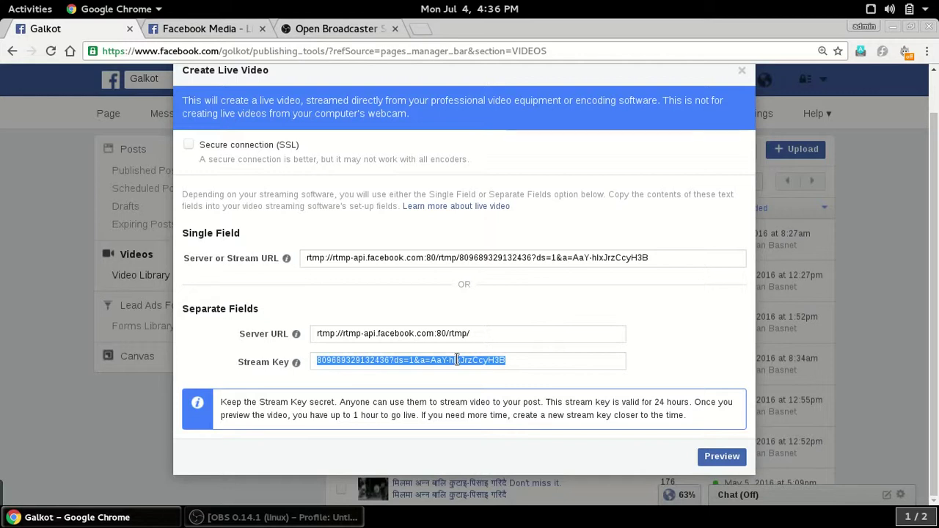
pyautogui.keyDown('shift'); pyautogui.click(456, 359); pyautogui.keyUp('shift')
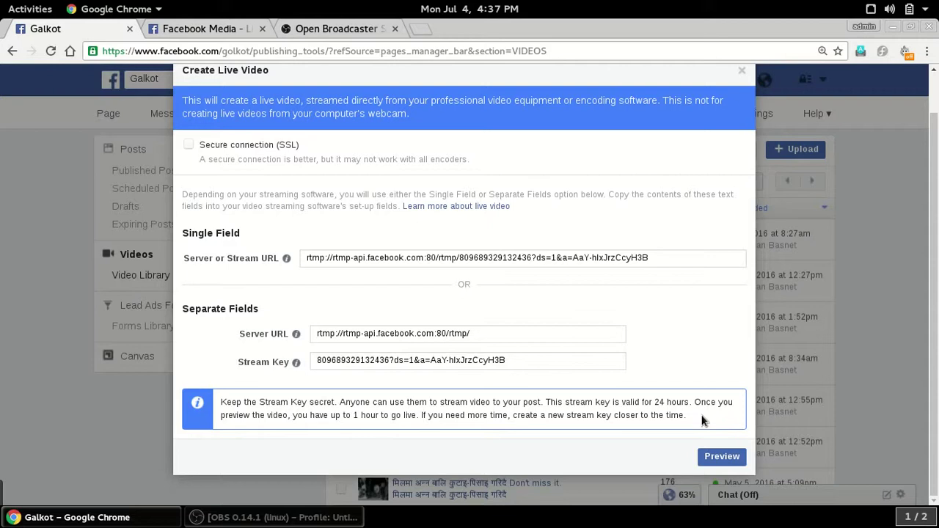
pyautogui.moveTo(705, 418)
pyautogui.mouseDown()
pyautogui.moveTo(192, 412)
pyautogui.moveTo(196, 402)
pyautogui.mouseUp()
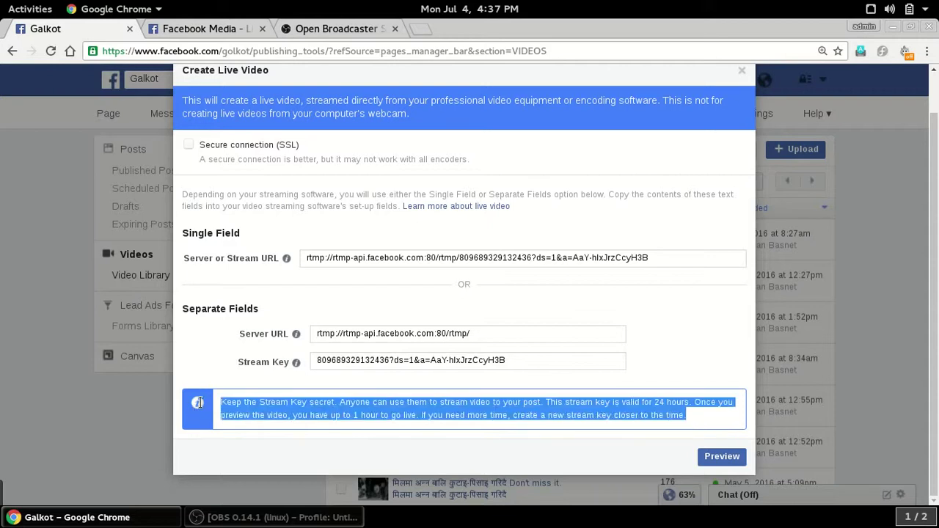
pyautogui.click(342, 363)
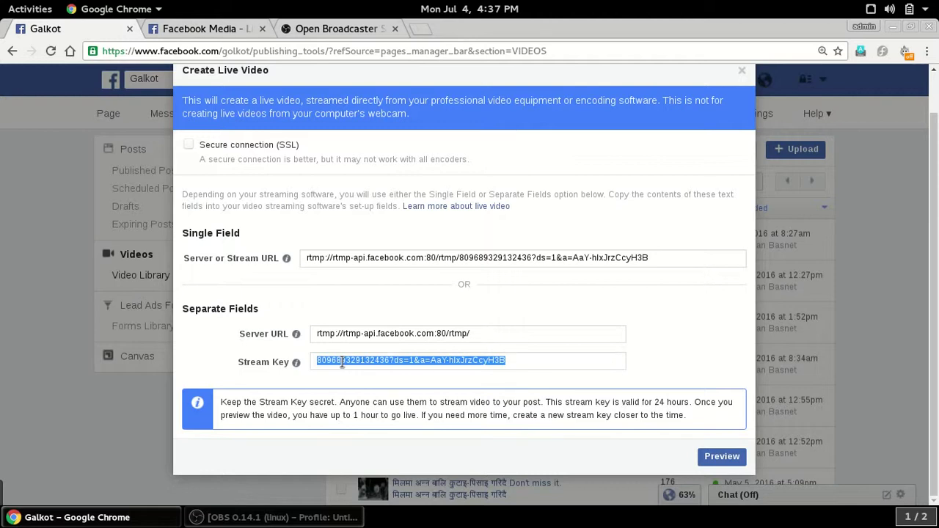
pyautogui.rightClick(390, 361)
pyautogui.click(427, 170)
# - Paste the Facebook stream key over OBS's existing key and apply the stream settings
pyautogui.click(271, 517)
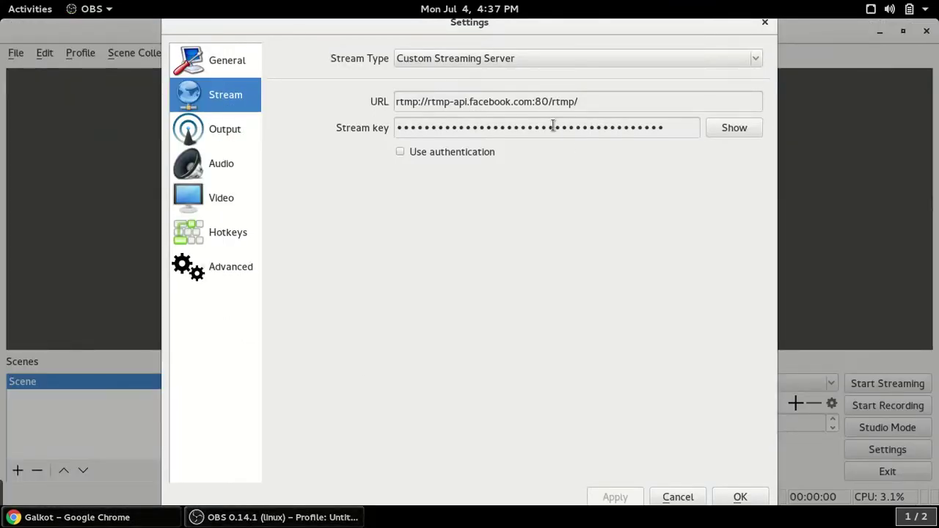
pyautogui.doubleClick(553, 126)
pyautogui.hotkey('ctrl', 'v')
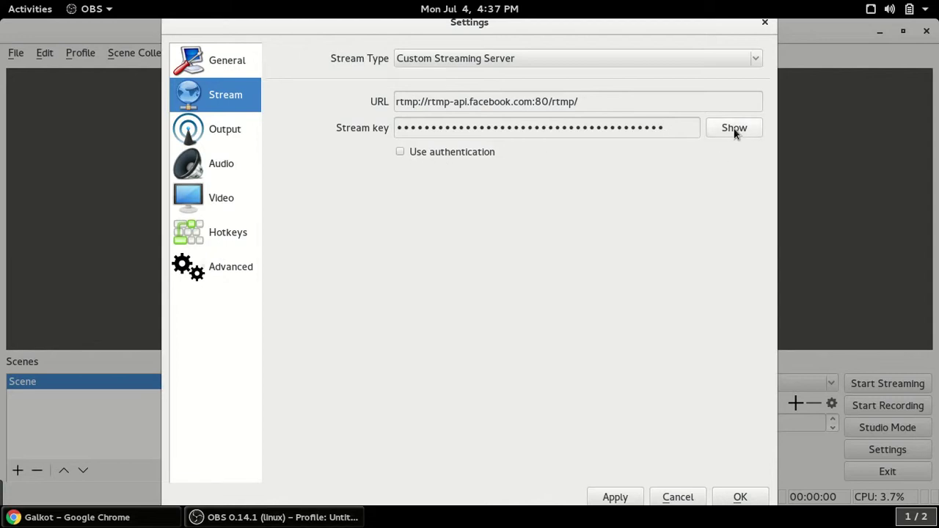
pyautogui.click(616, 498)
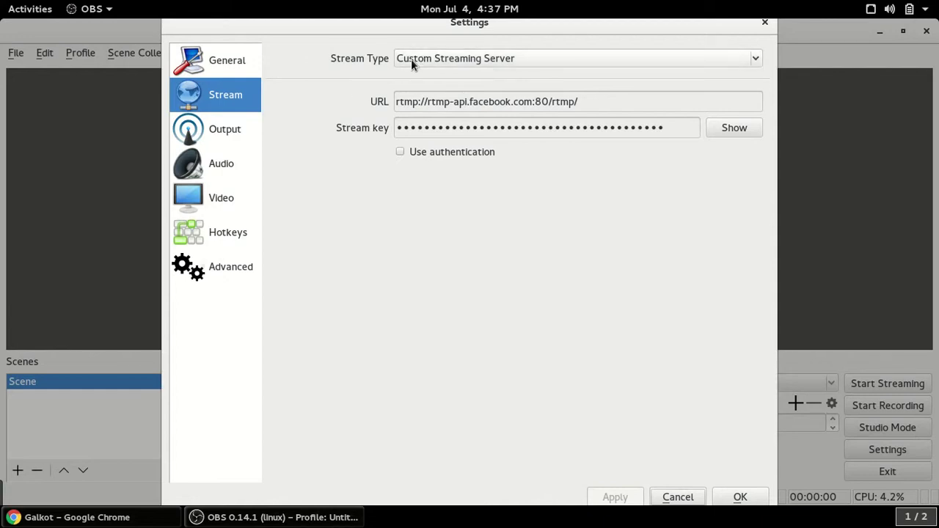
pyautogui.click(234, 64)
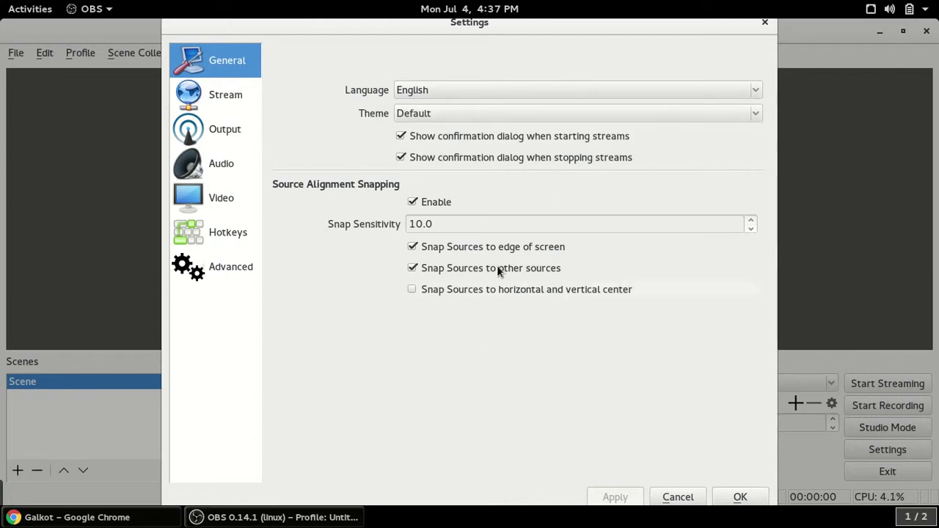
# - Review Output, Audio, Video (1280x720, 30 FPS), Hotkeys and Advanced pages, then close Settings with OK
pyautogui.click(217, 138)
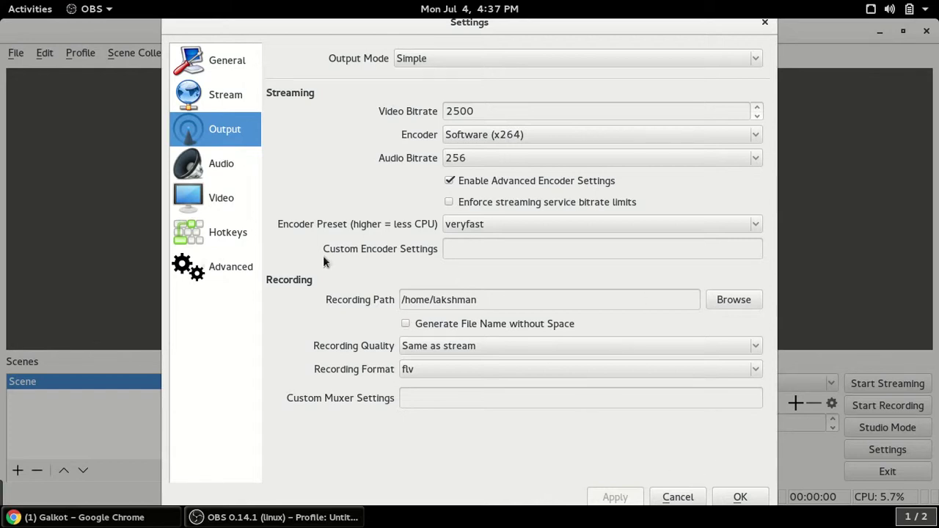
pyautogui.click(217, 166)
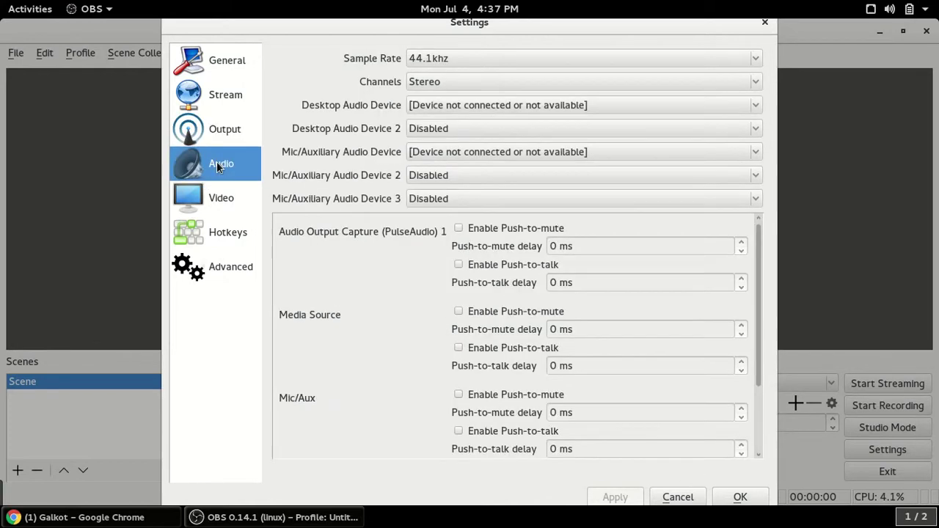
pyautogui.click(214, 199)
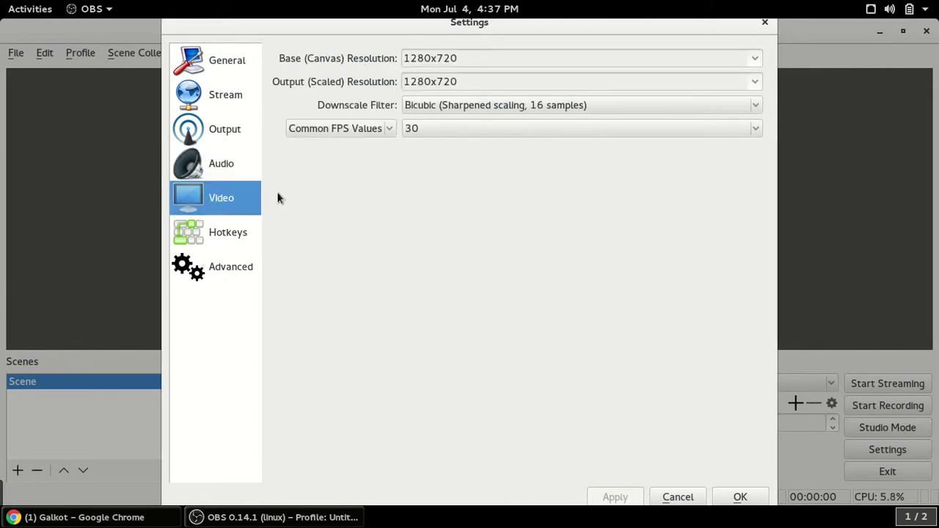
pyautogui.moveTo(467, 59); pyautogui.dragTo(391, 55)
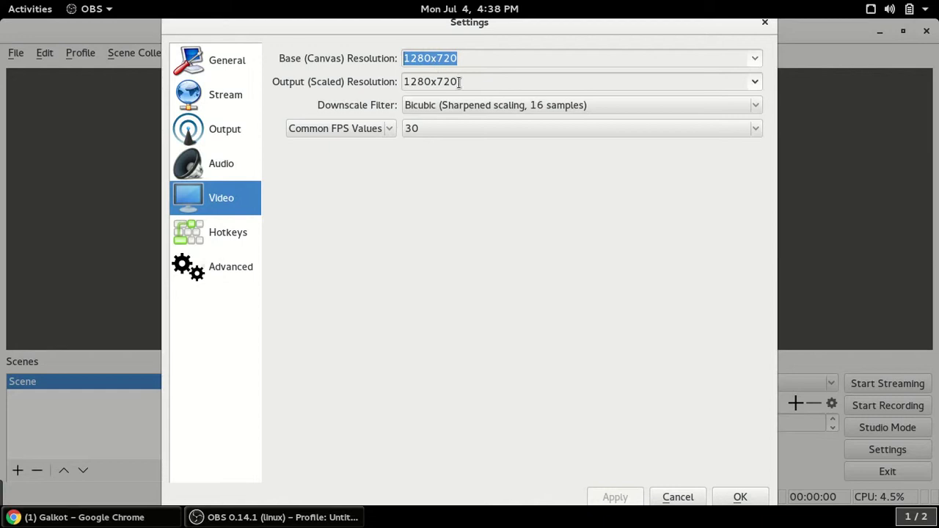
pyautogui.moveTo(467, 82); pyautogui.dragTo(396, 81)
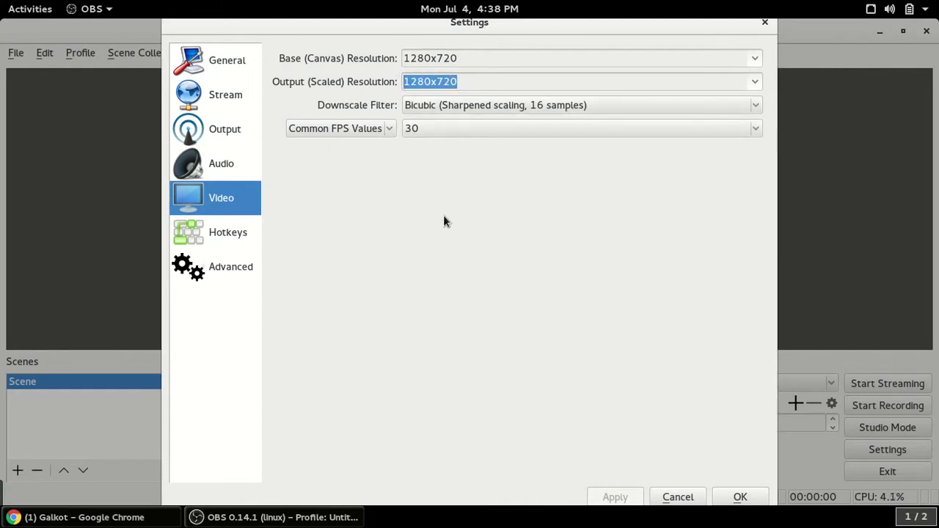
pyautogui.click(224, 232)
pyautogui.click(231, 264)
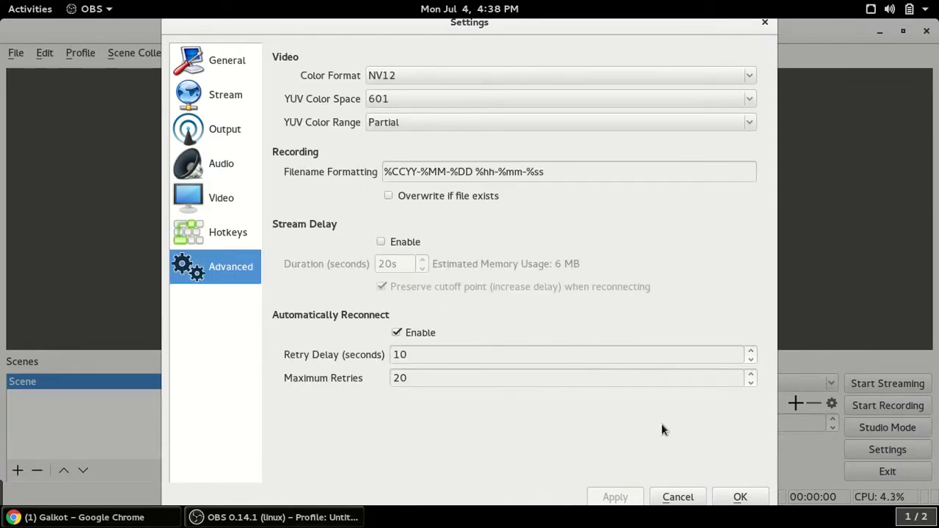
pyautogui.click(739, 497)
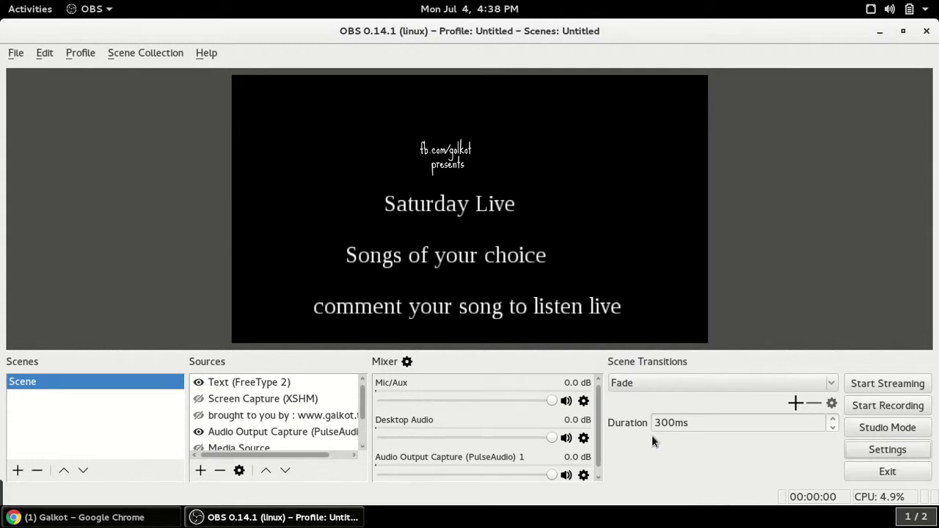
# - Drag the Saturday Live text block slightly lower in the preview and deselect it
pyautogui.scroll(-2, 315, 413)
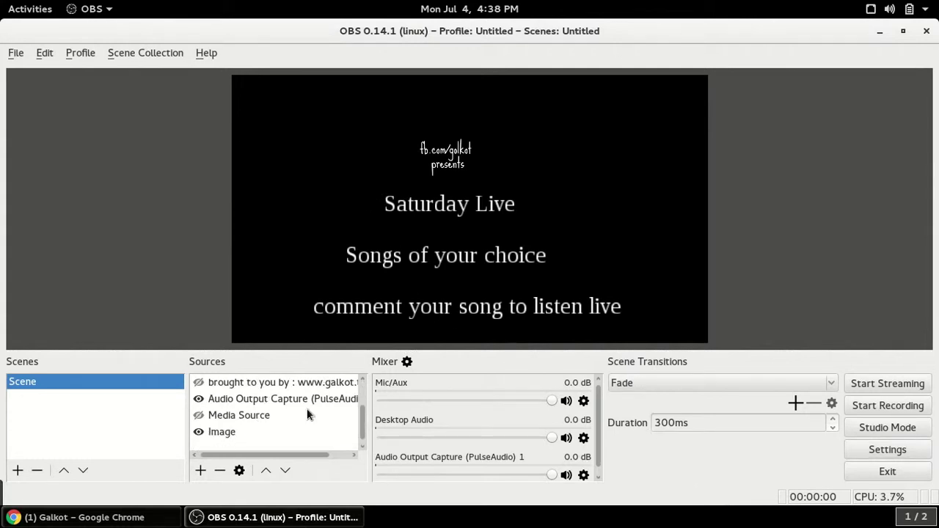
pyautogui.scroll(2, 293, 413)
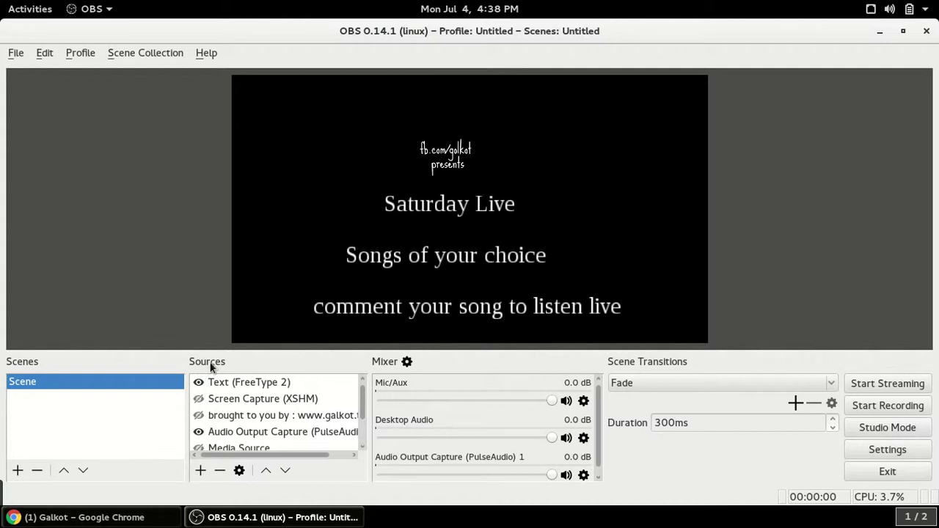
pyautogui.scroll(-2, 227, 399)
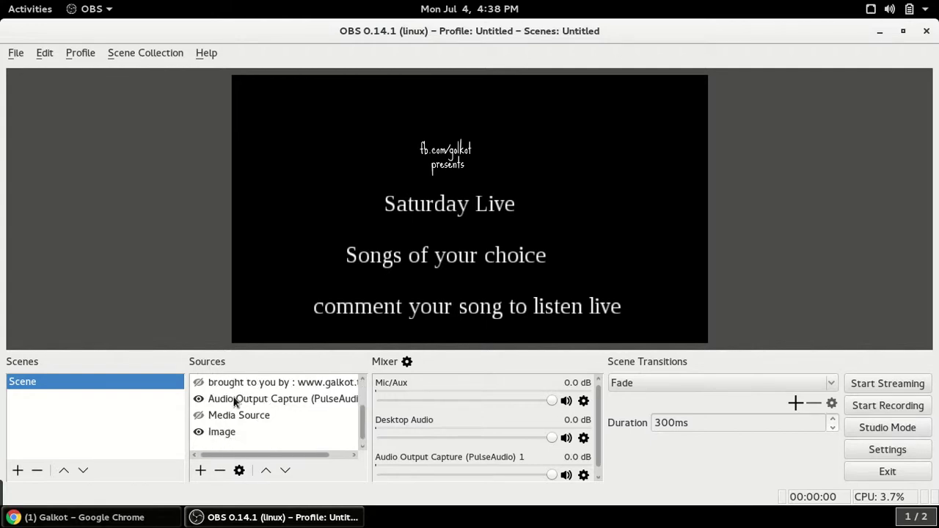
pyautogui.scroll(2, 235, 433)
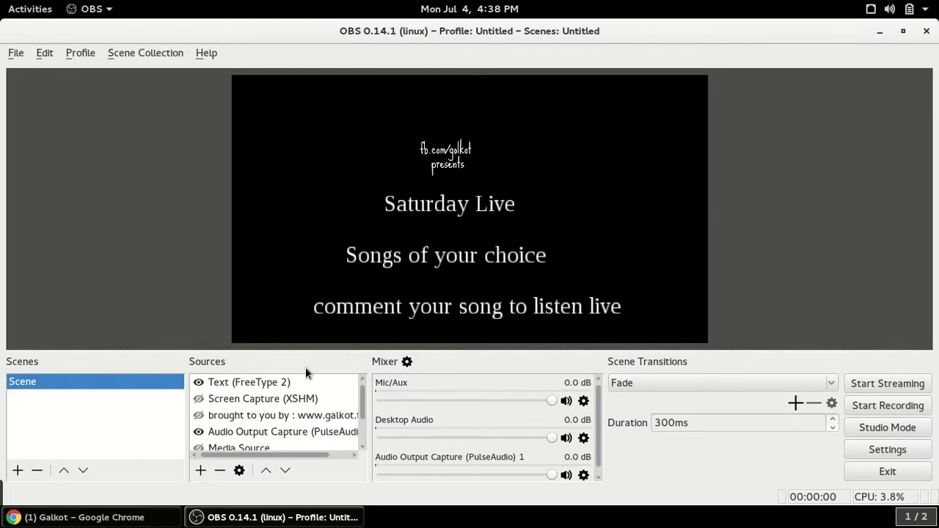
pyautogui.scroll(-2, 234, 405)
pyautogui.scroll(2, 233, 405)
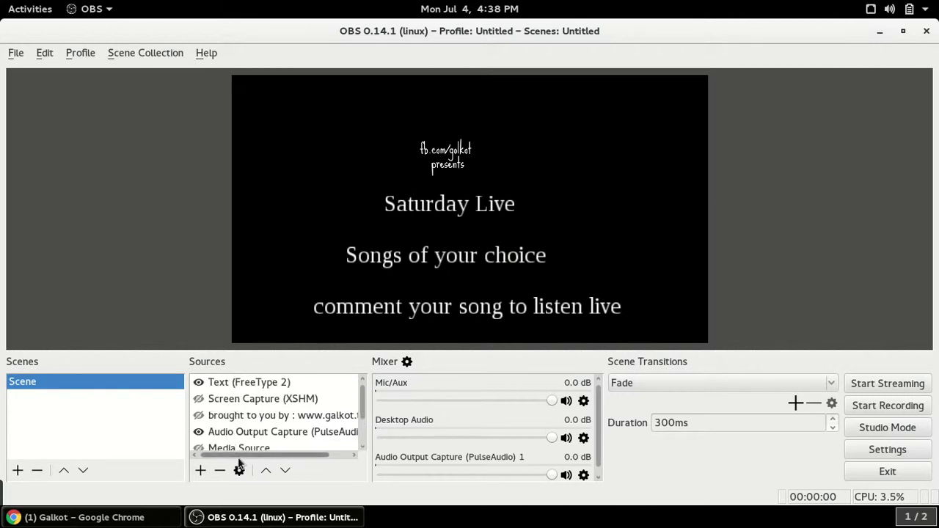
pyautogui.moveTo(449, 229)
pyautogui.mouseDown()
pyautogui.moveTo(452, 244)
pyautogui.moveTo(452, 222)
pyautogui.mouseUp()
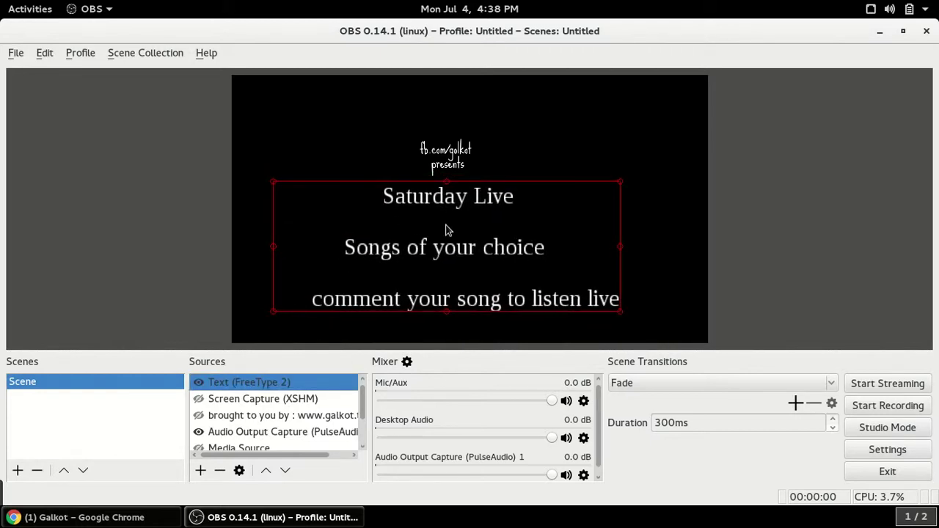
pyautogui.click(213, 222)
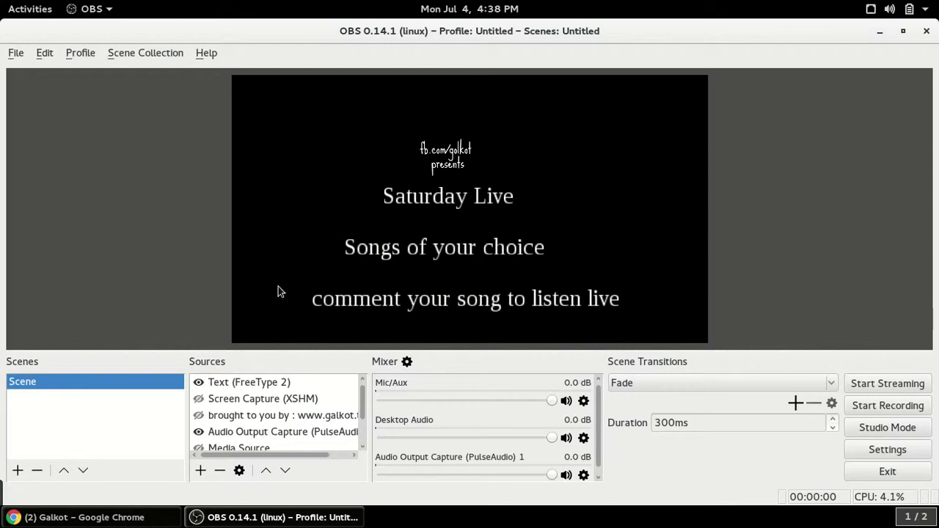
# - Show the list of source types available to add under Sources
pyautogui.scroll(-2, 282, 407)
pyautogui.scroll(2, 281, 408)
pyautogui.scroll(-2, 281, 408)
pyautogui.scroll(2, 279, 407)
pyautogui.scroll(-2, 270, 398)
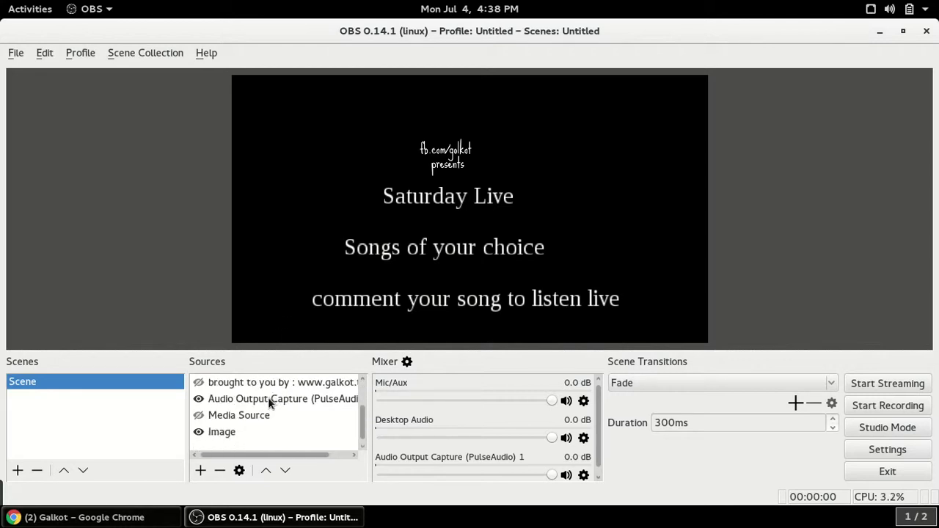
pyautogui.click(202, 469)
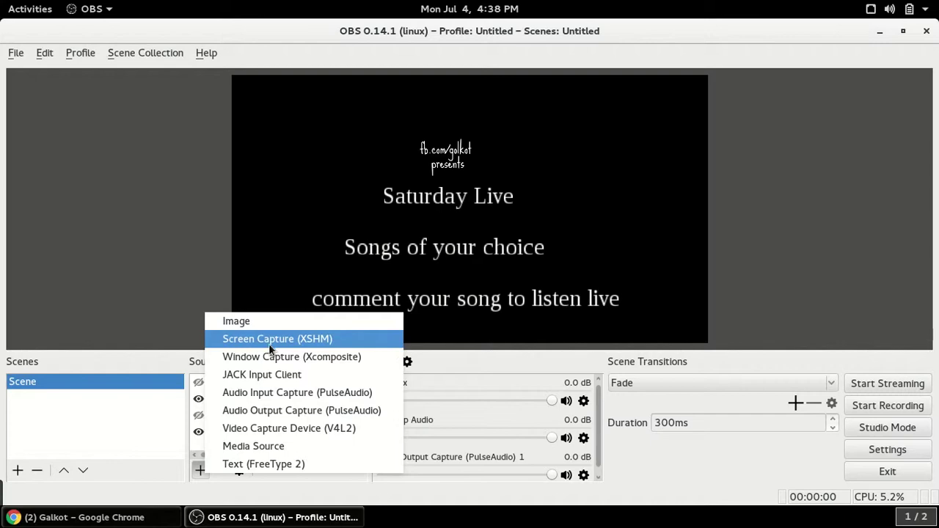
# - Start streaming the Saturday Live scene to Facebook and confirm the start prompt
pyautogui.click(275, 428)
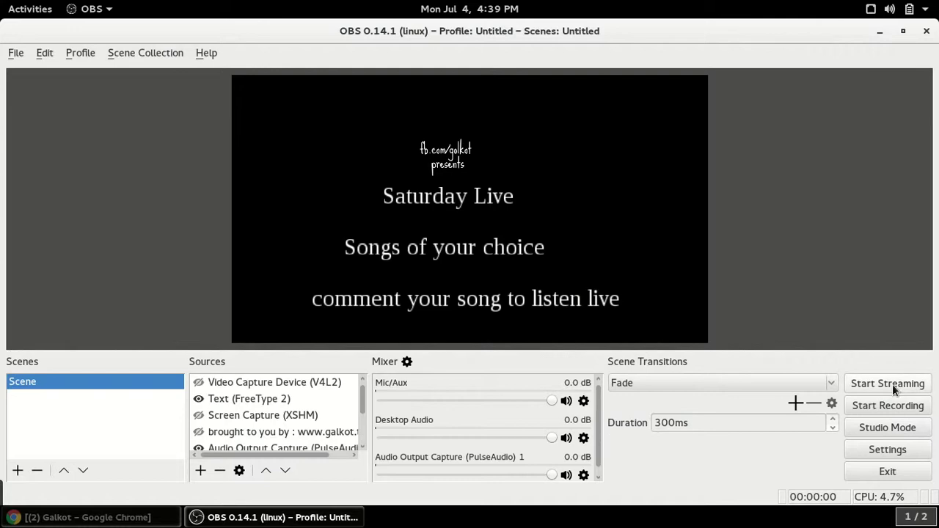
pyautogui.click(890, 384)
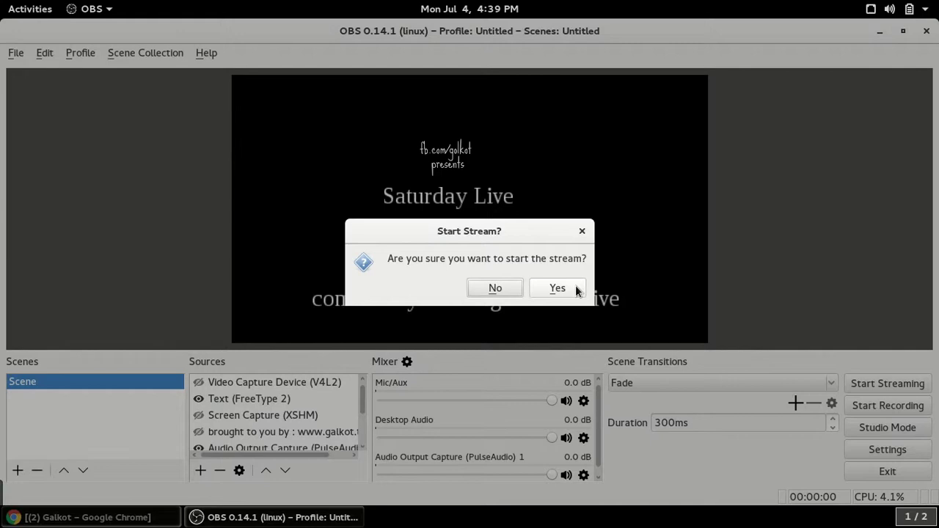
pyautogui.click(576, 289)
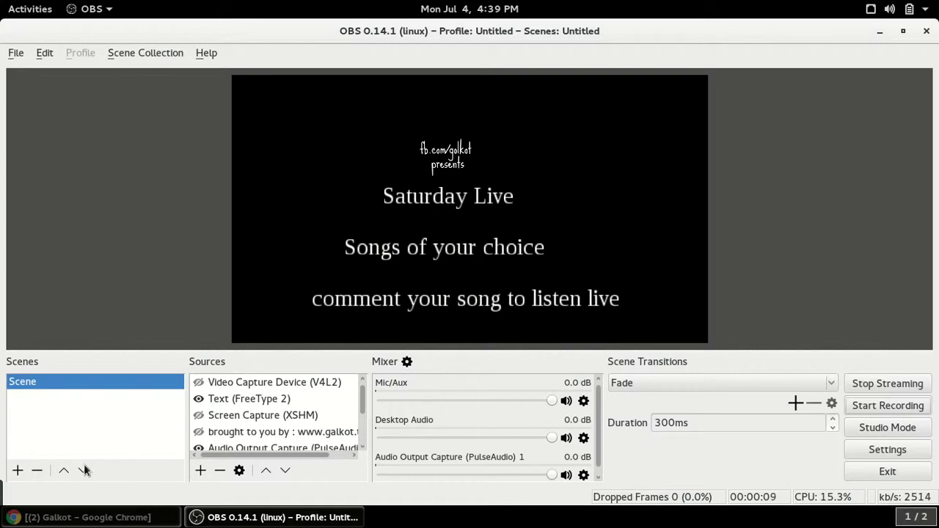
# - Return to Facebook's Create Live Video dialog and advance to its stream preview step
pyautogui.click(86, 517)
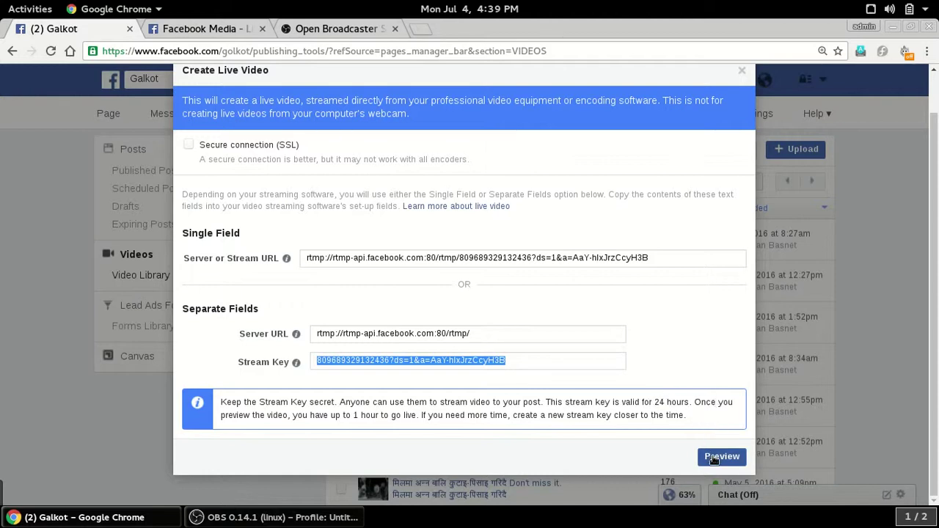
pyautogui.click(713, 459)
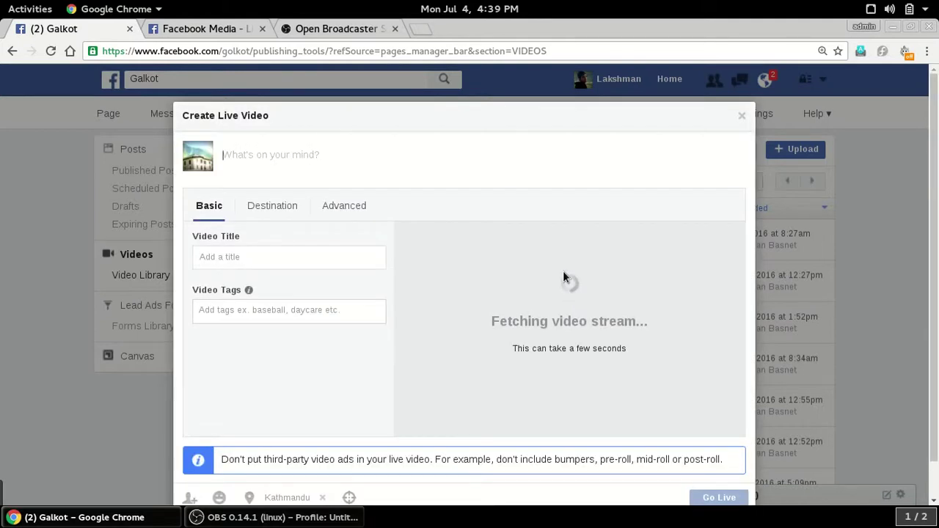
# - Replace the live video title with 'live broadcast check'
pyautogui.click(290, 152)
pyautogui.click(254, 254)
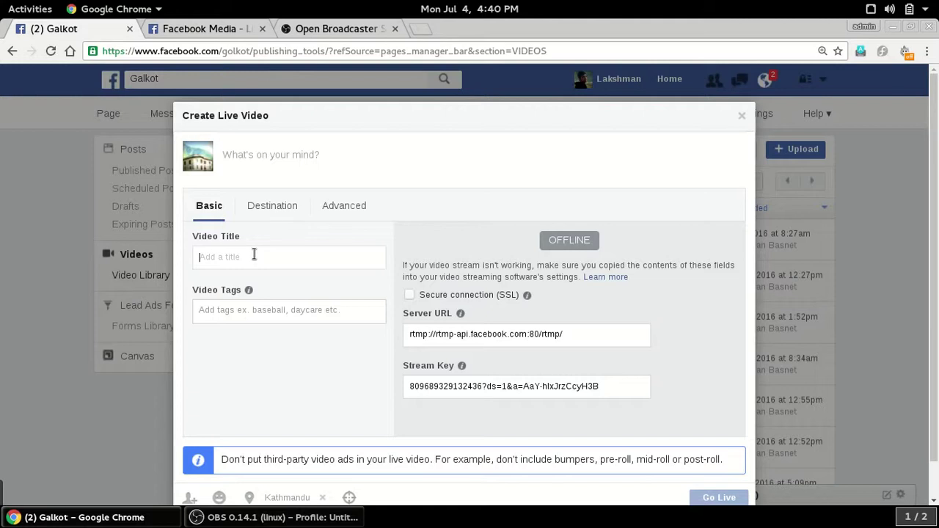
pyautogui.write('test')
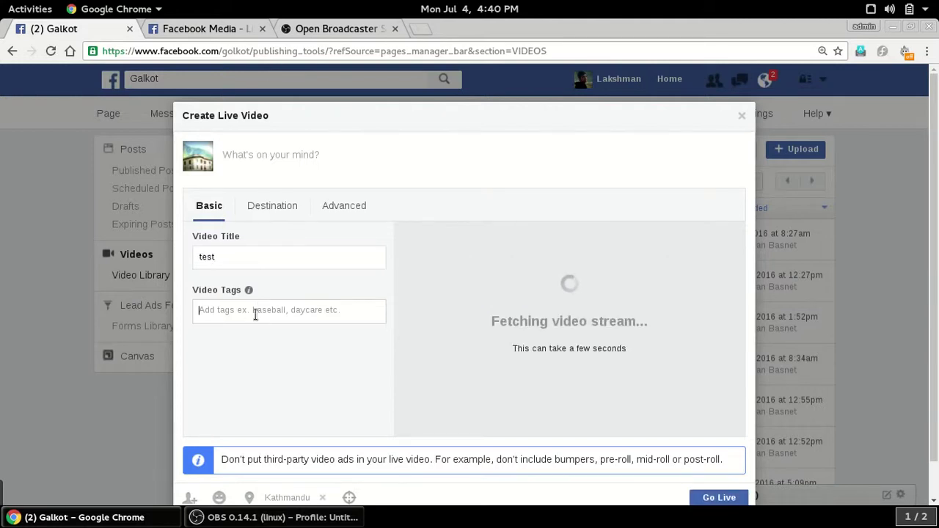
pyautogui.tripleClick(225, 255)
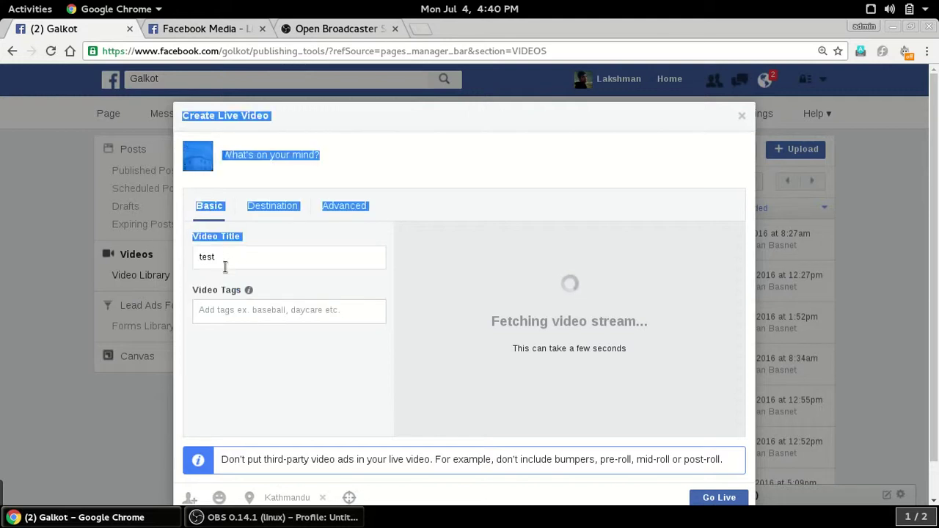
pyautogui.click(226, 268)
pyautogui.moveTo(220, 256); pyautogui.dragTo(200, 257)
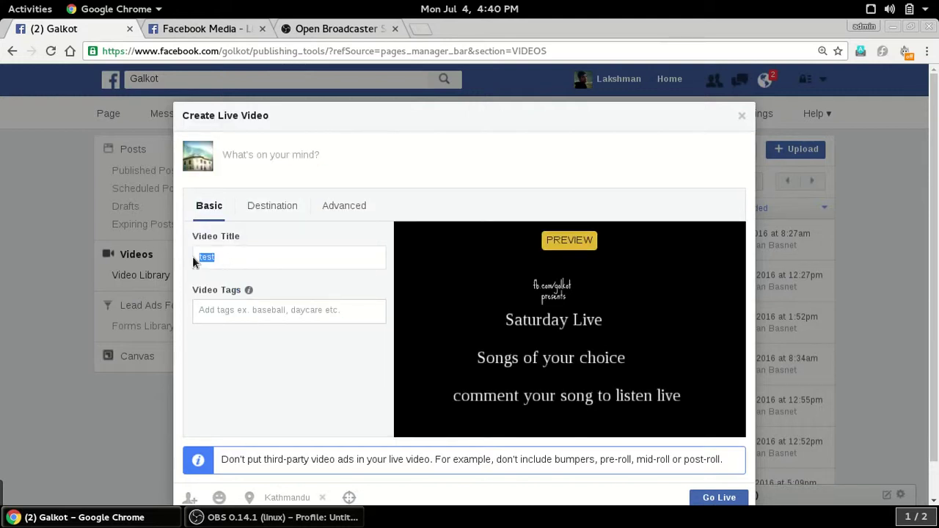
pyautogui.press('BackSpace')
pyautogui.write('live broad')
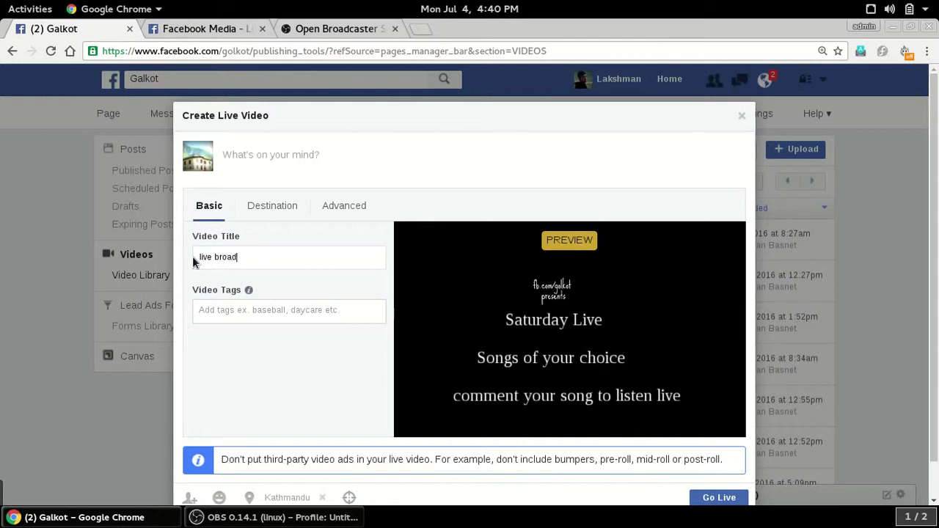
pyautogui.write('cast check')
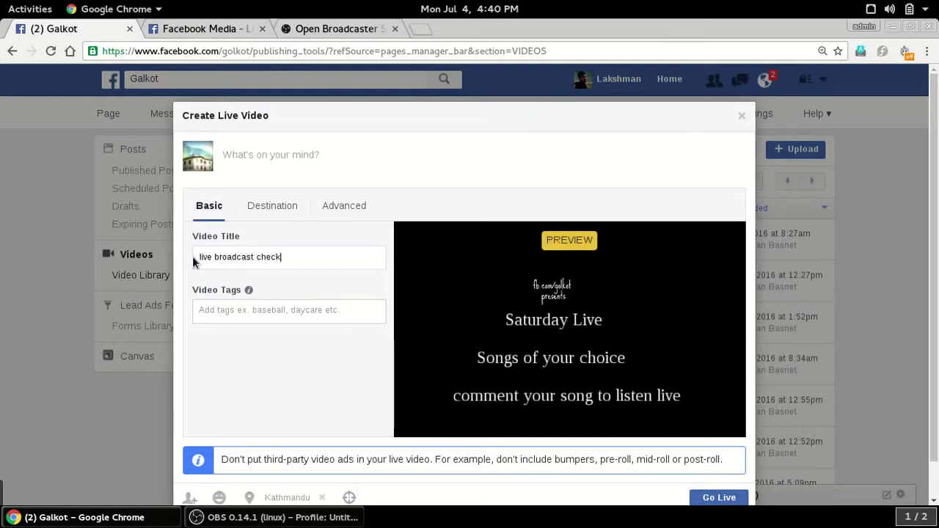
# - Add 'live' as a video tag
pyautogui.click(241, 310)
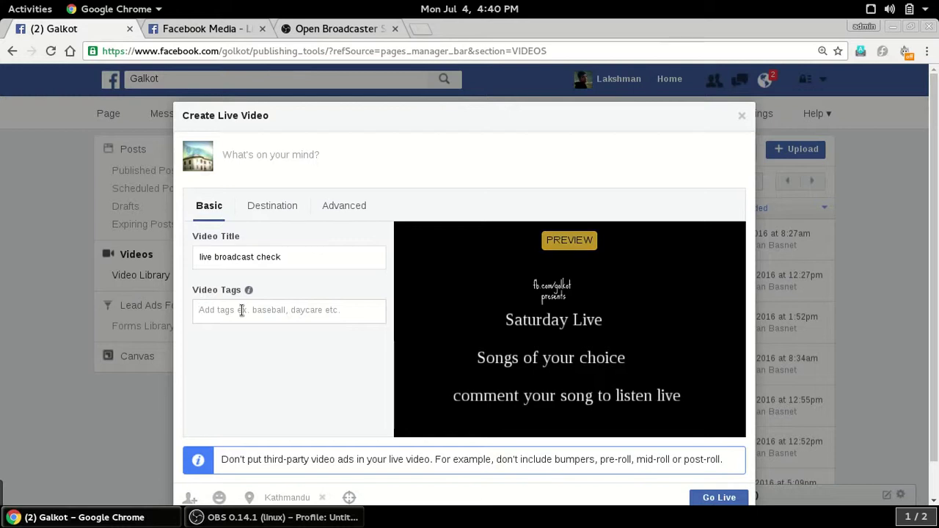
pyautogui.write('l')
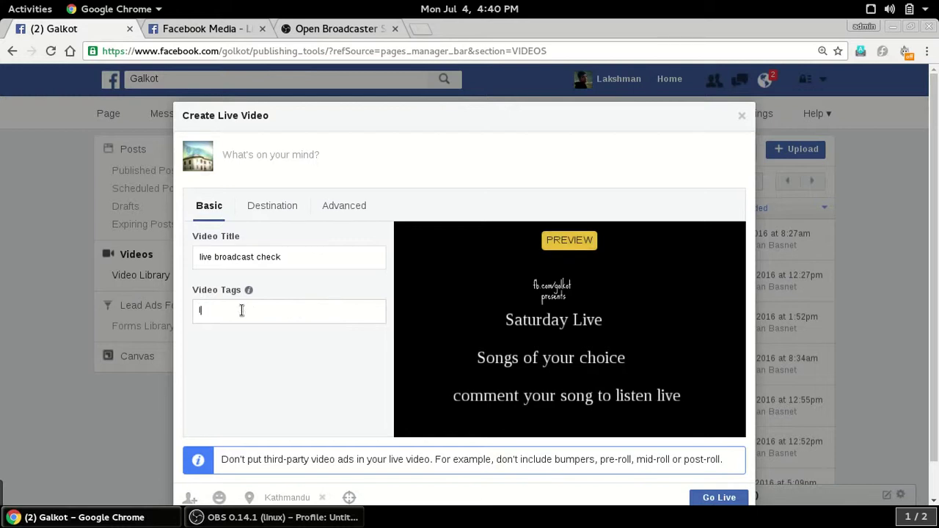
pyautogui.write('ive,')
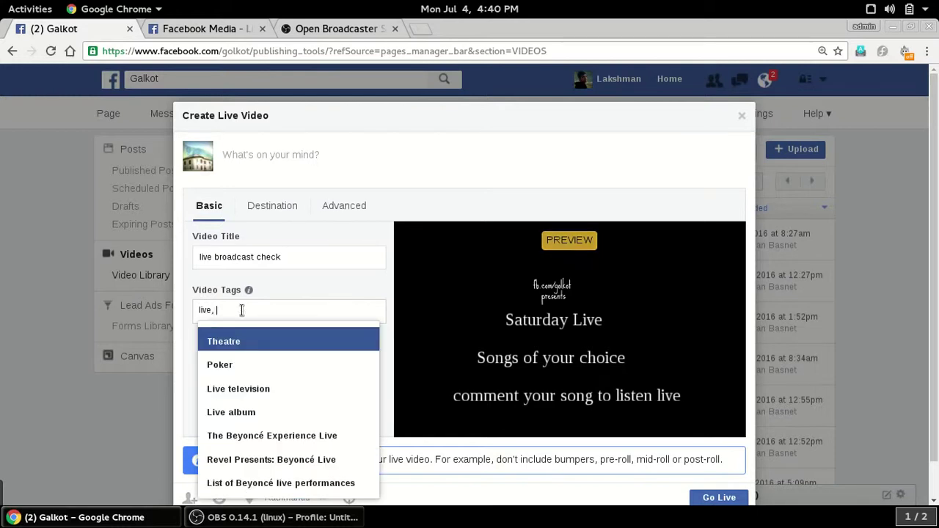
pyautogui.write(' v')
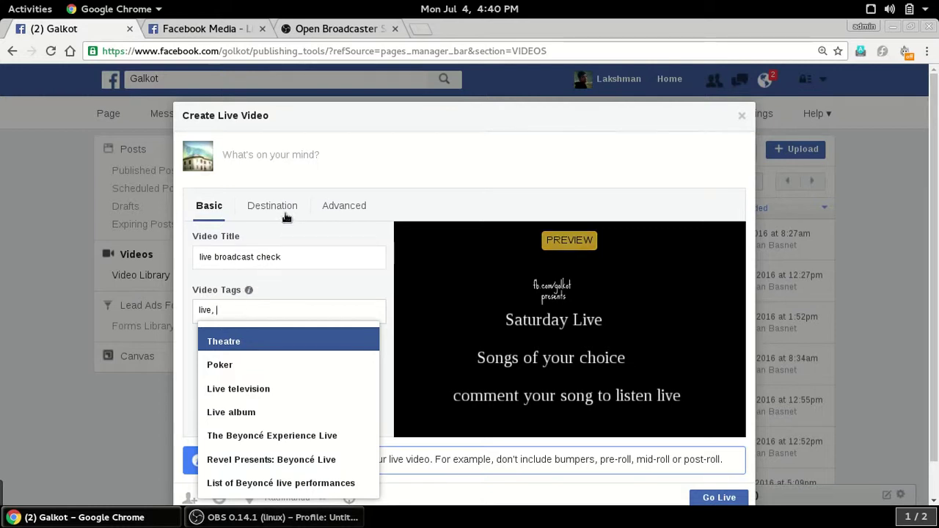
pyautogui.click(267, 150)
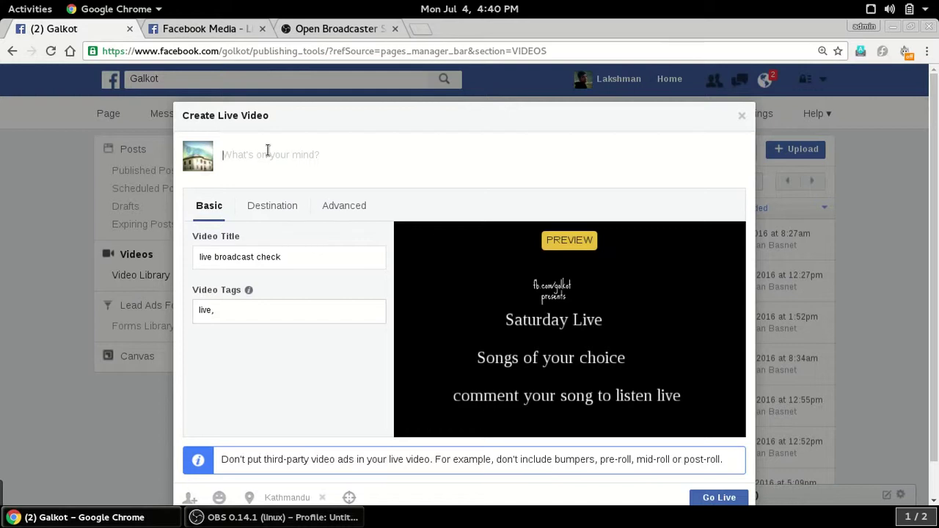
# - Enter description 'Test', review Destination and Advanced tabs, then add tag 'page'
pyautogui.write('Tes')
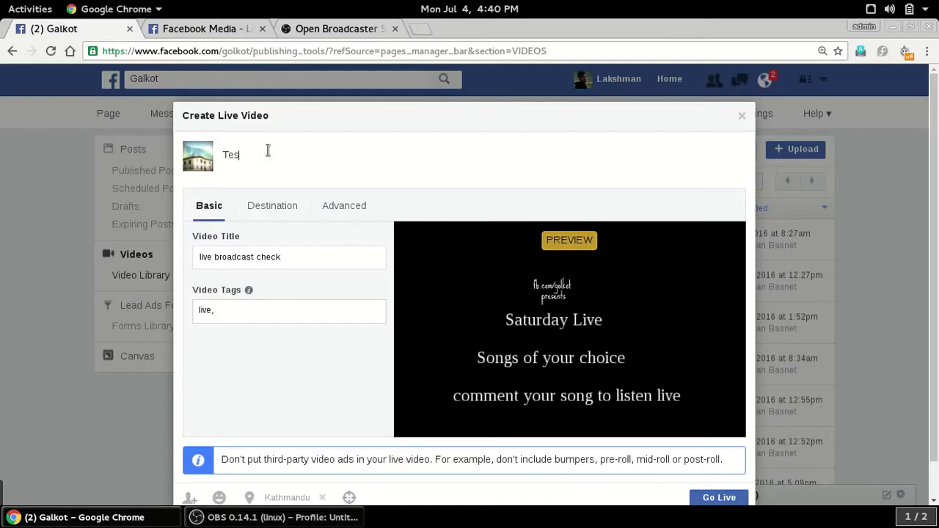
pyautogui.write('ting')
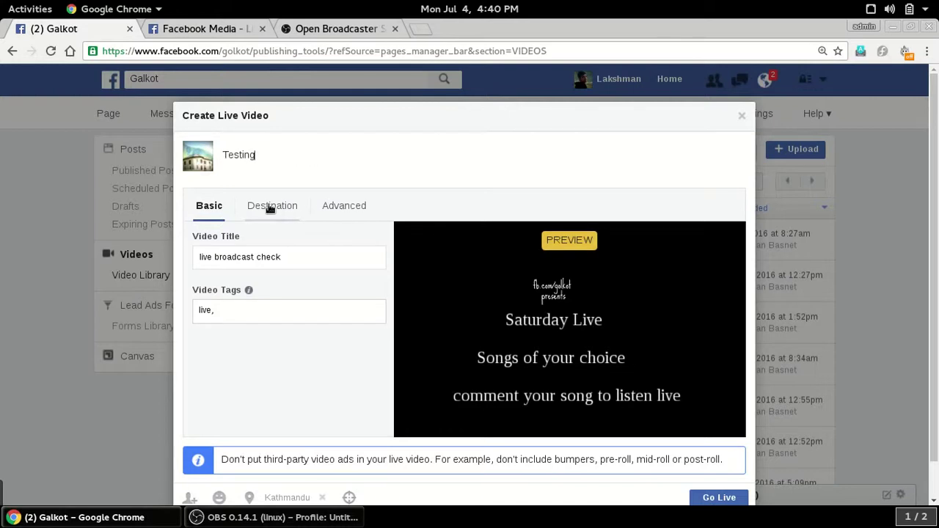
pyautogui.click(270, 207)
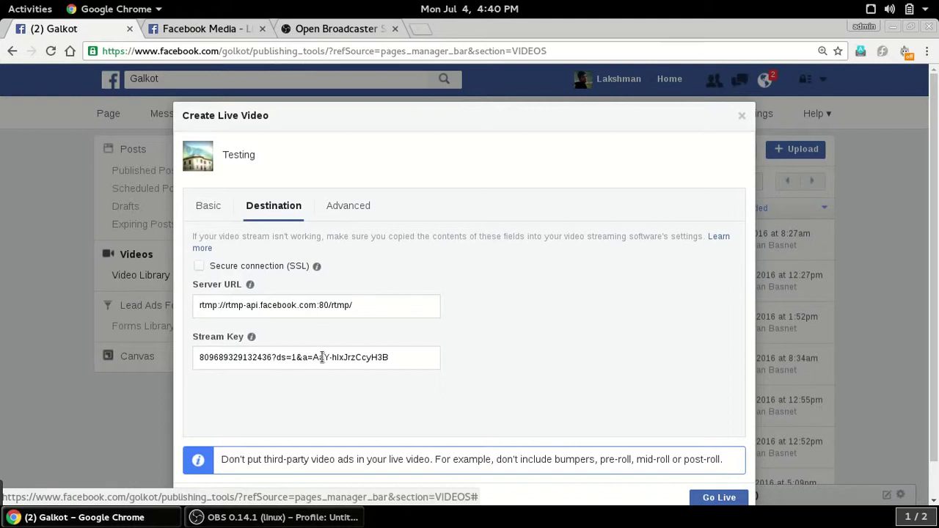
pyautogui.click(340, 219)
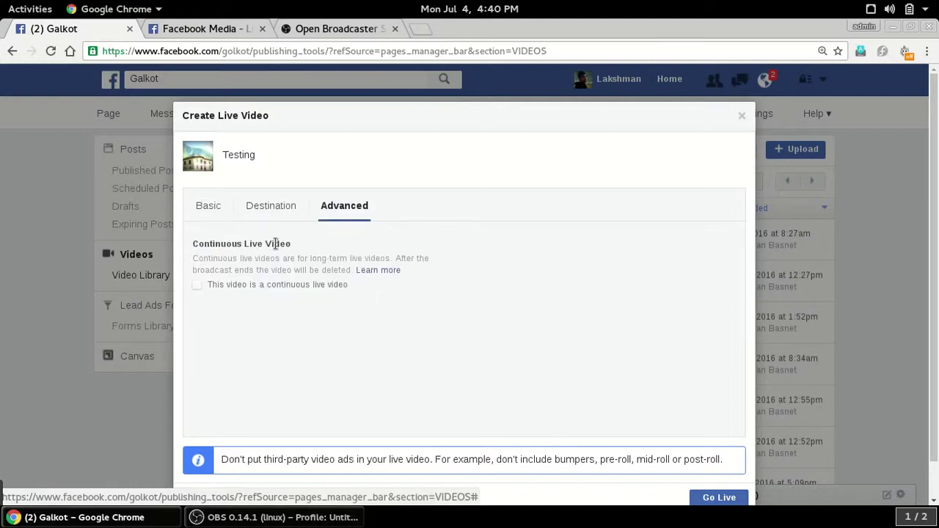
pyautogui.moveTo(358, 309); pyautogui.dragTo(296, 296)
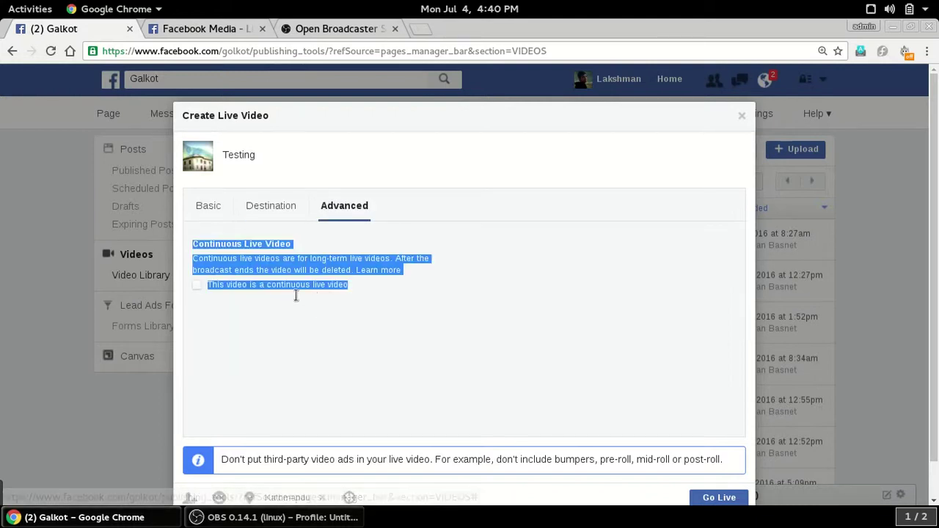
pyautogui.click(208, 208)
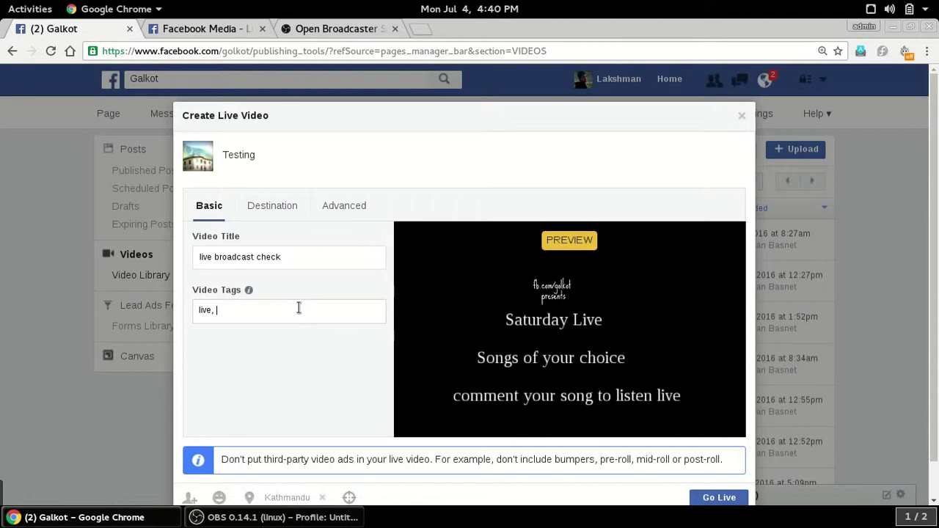
pyautogui.write('page')
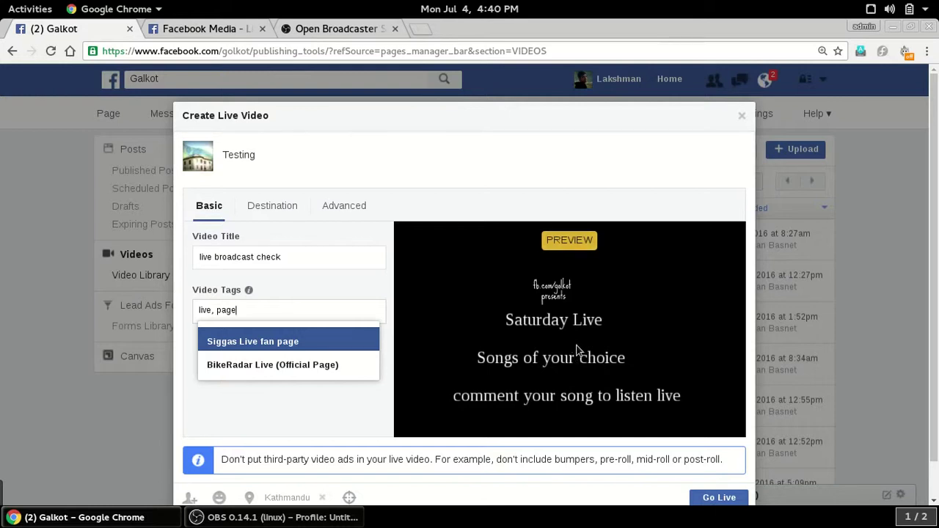
# - Go live with the 'live broadcast check' video and dismiss the setup dialog
pyautogui.click(719, 499)
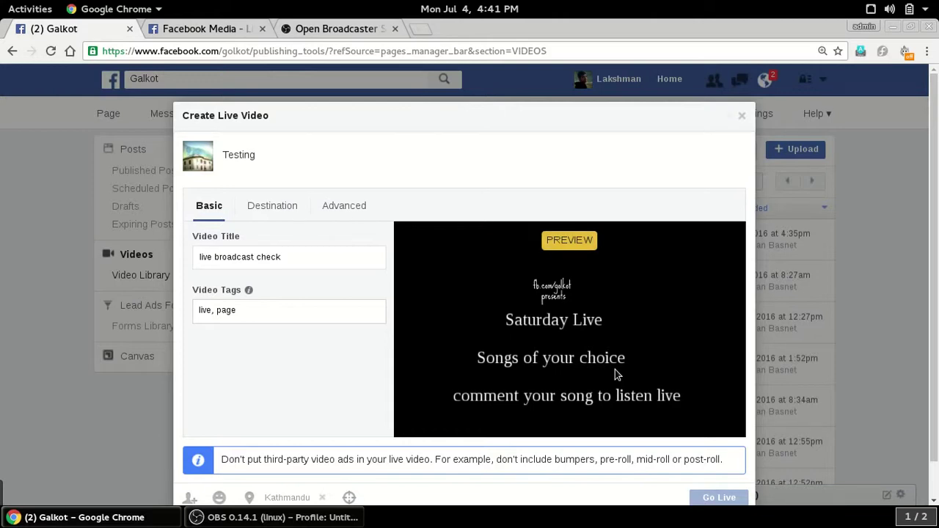
pyautogui.press('Escape')
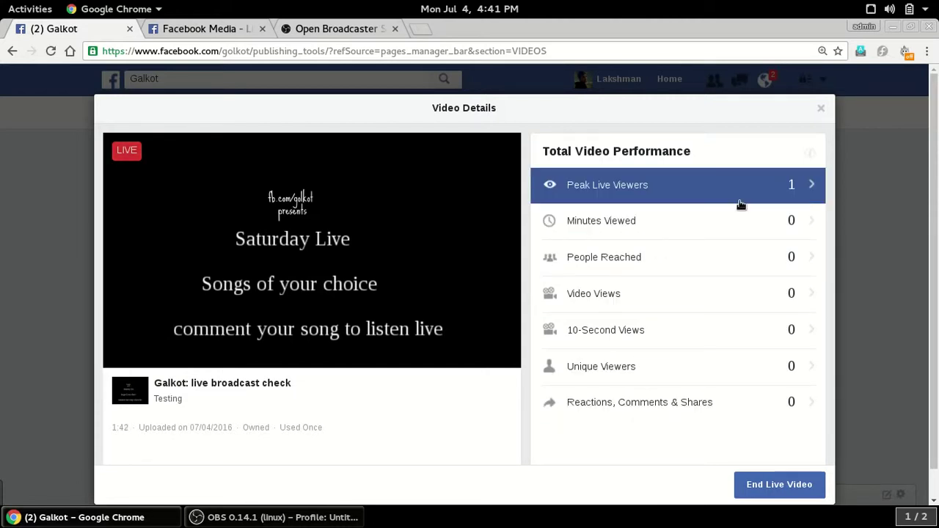
pyautogui.hotkey('ctrl', 'shift', 't')
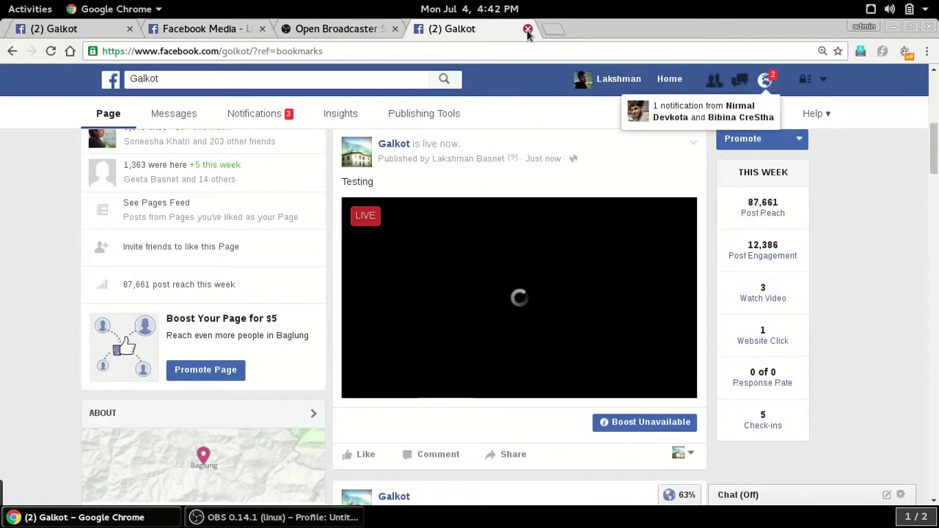
pyautogui.click(527, 30)
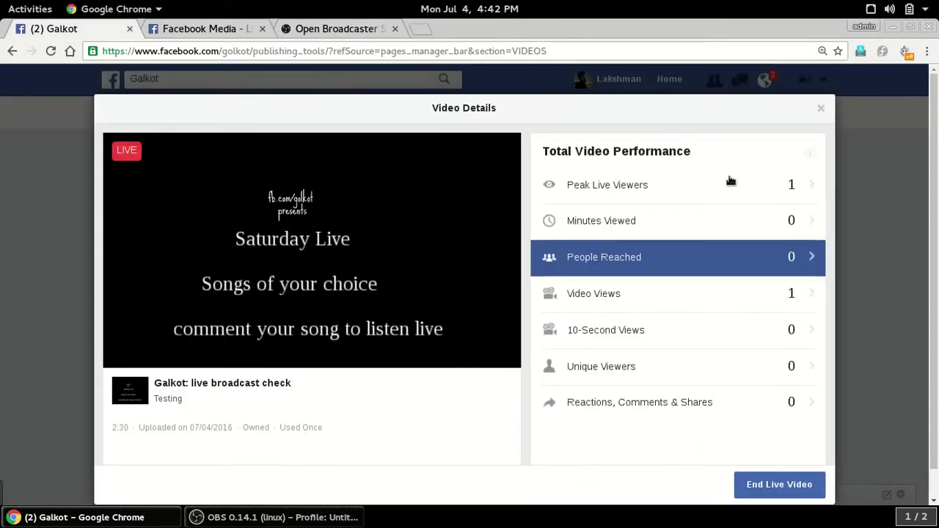